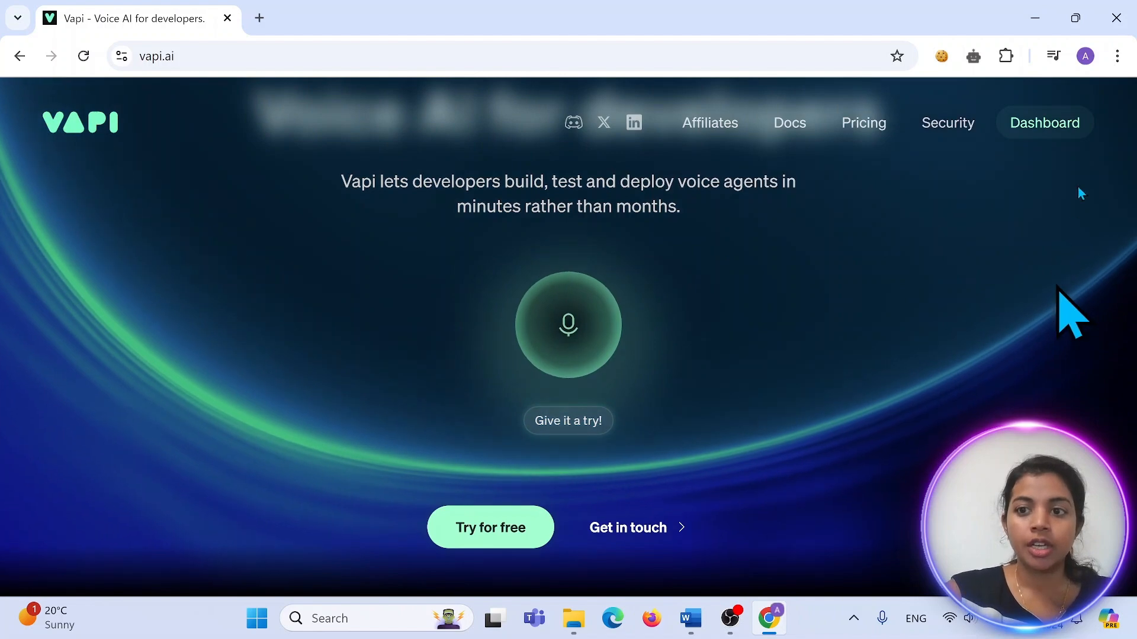
Open the Vapi dashboard, then look over its assistants and the form for importing a Twilio phone number
{"action": "left_click", "coordinate": [1076, 121]}
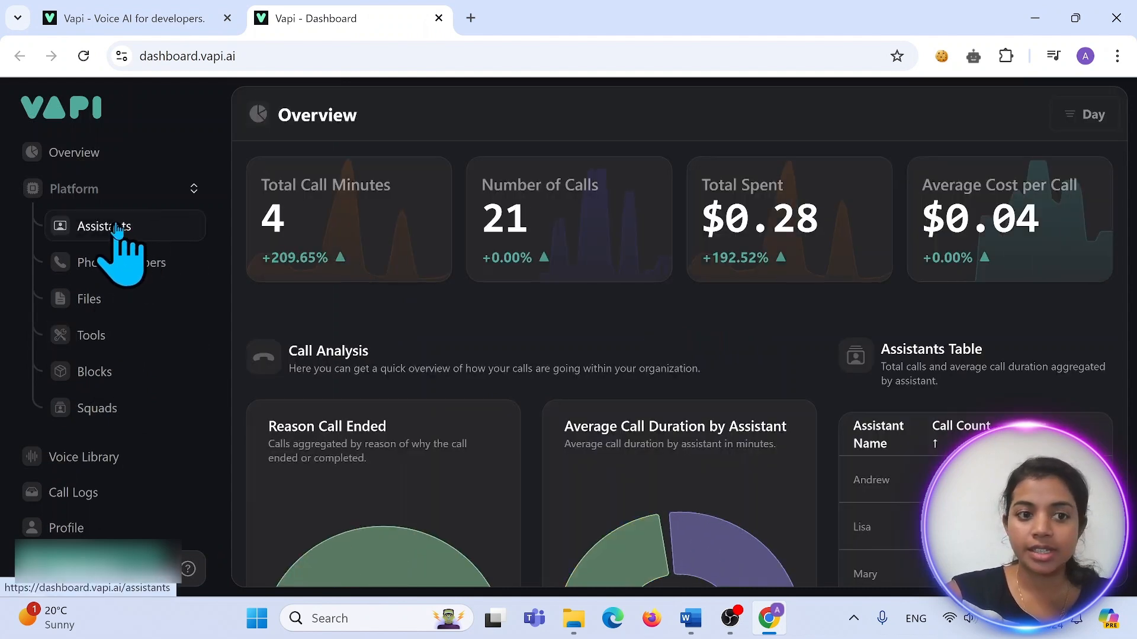
{"action": "left_click", "coordinate": [118, 229]}
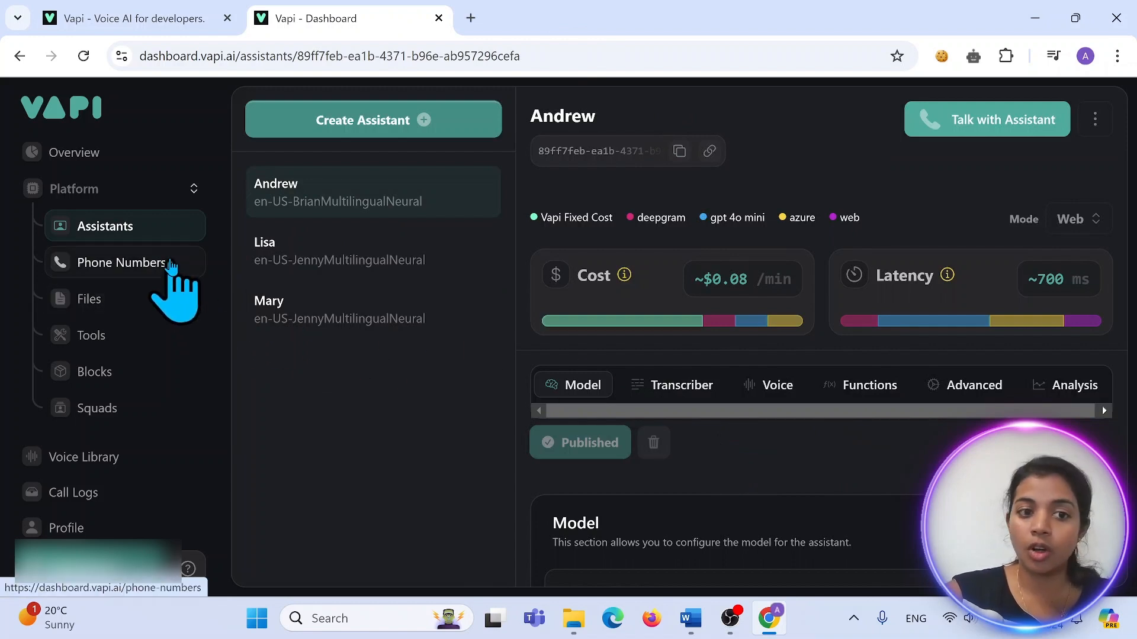
{"action": "left_click", "coordinate": [171, 266]}
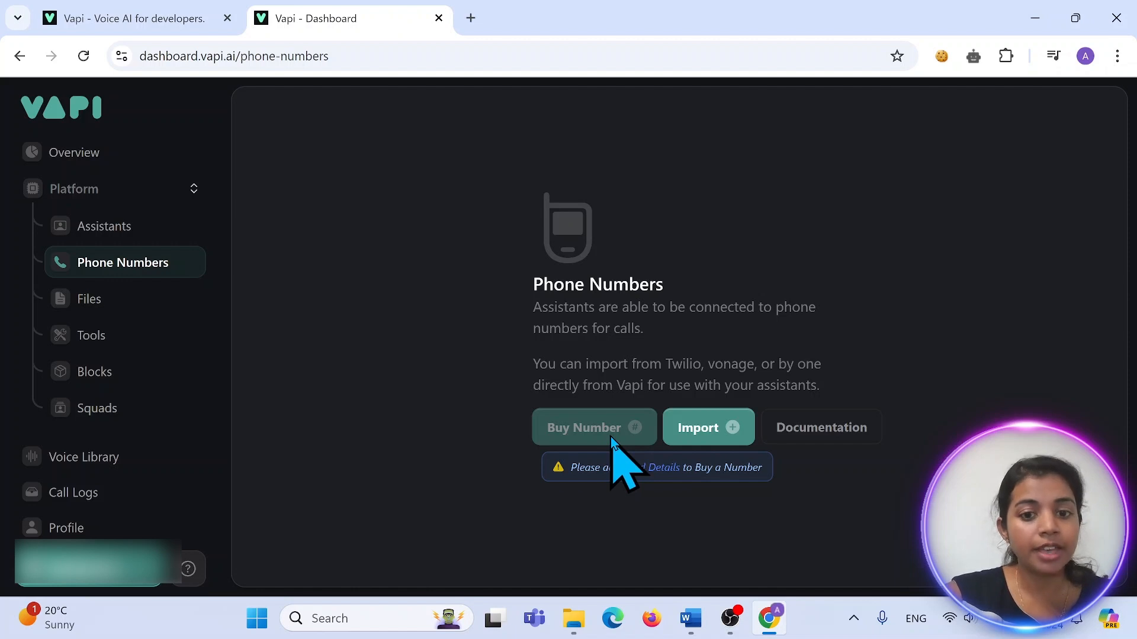
{"action": "left_click", "coordinate": [710, 439]}
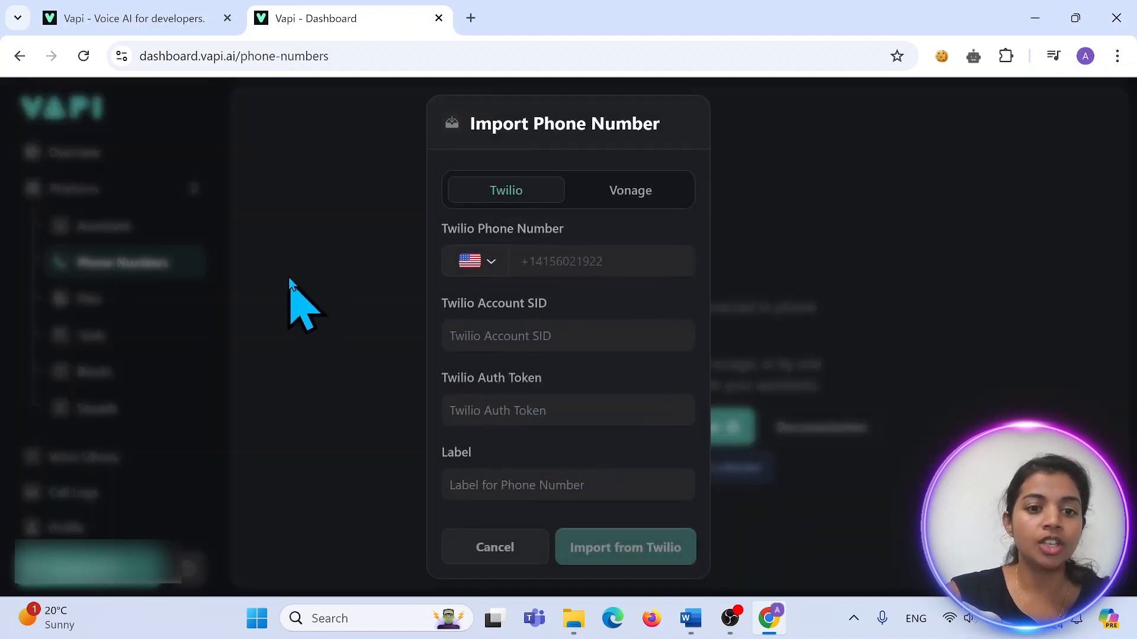
{"action": "left_click", "coordinate": [497, 557]}
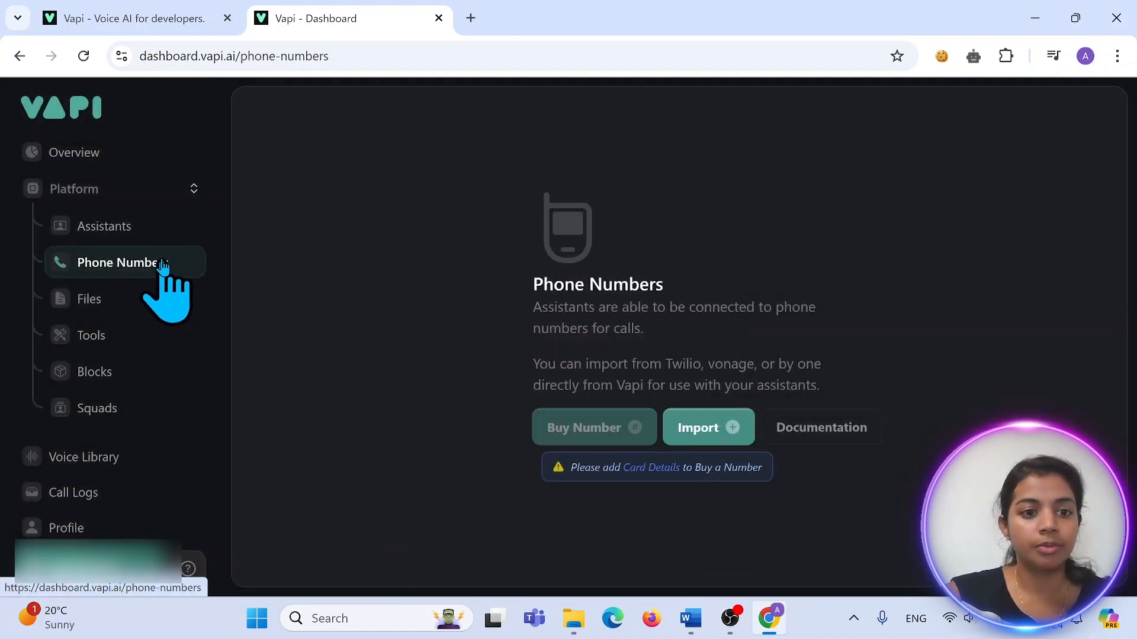
Review the Files knowledge base page and the Tools page of the platform
{"action": "left_click", "coordinate": [145, 225]}
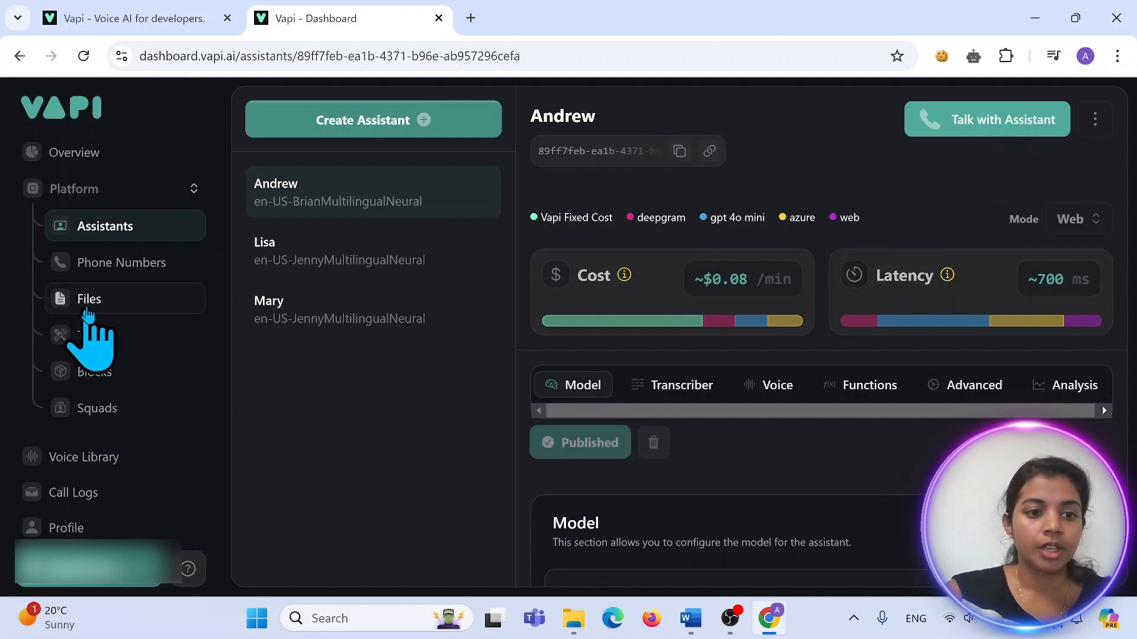
{"action": "left_click", "coordinate": [97, 297]}
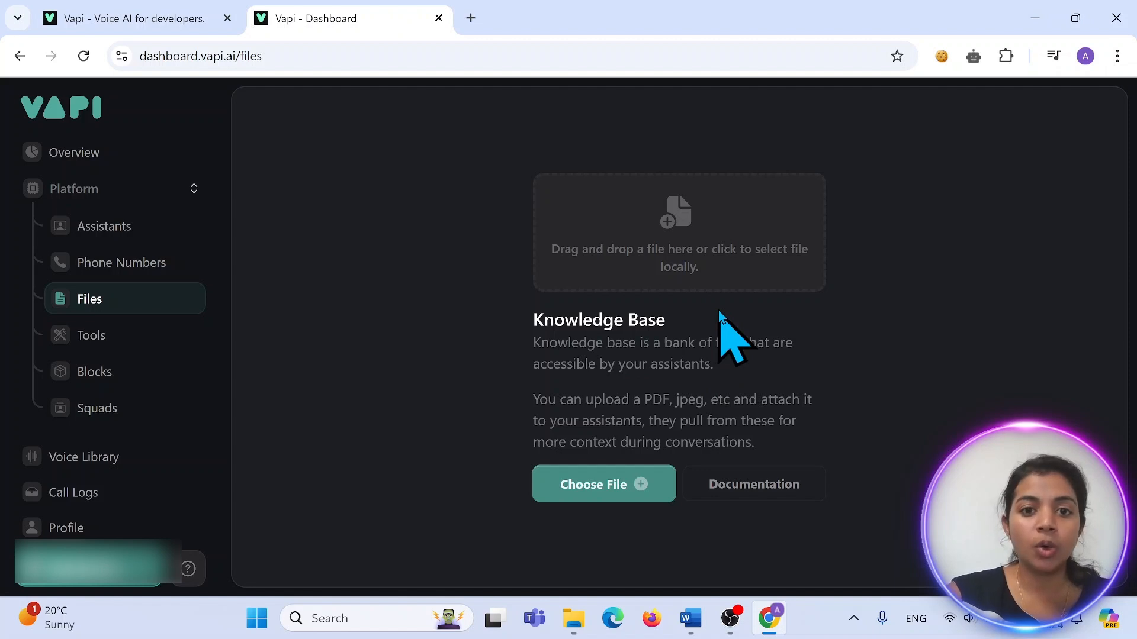
{"action": "left_click", "coordinate": [167, 342]}
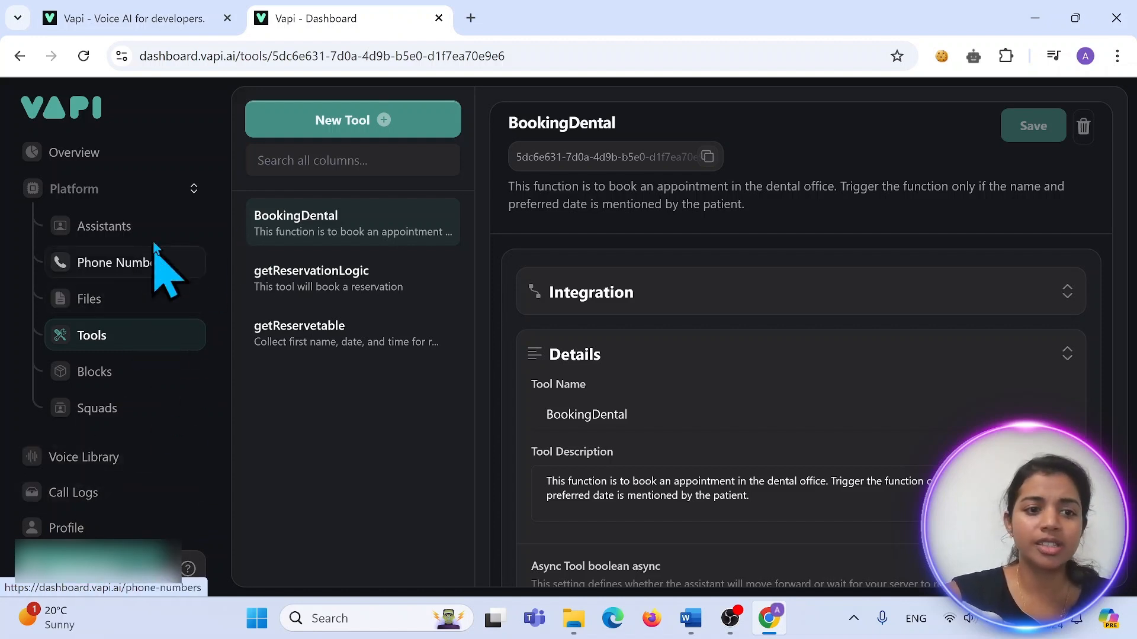
Create a new assistant from the Appointment Setter quickstart template
{"action": "left_click", "coordinate": [167, 219]}
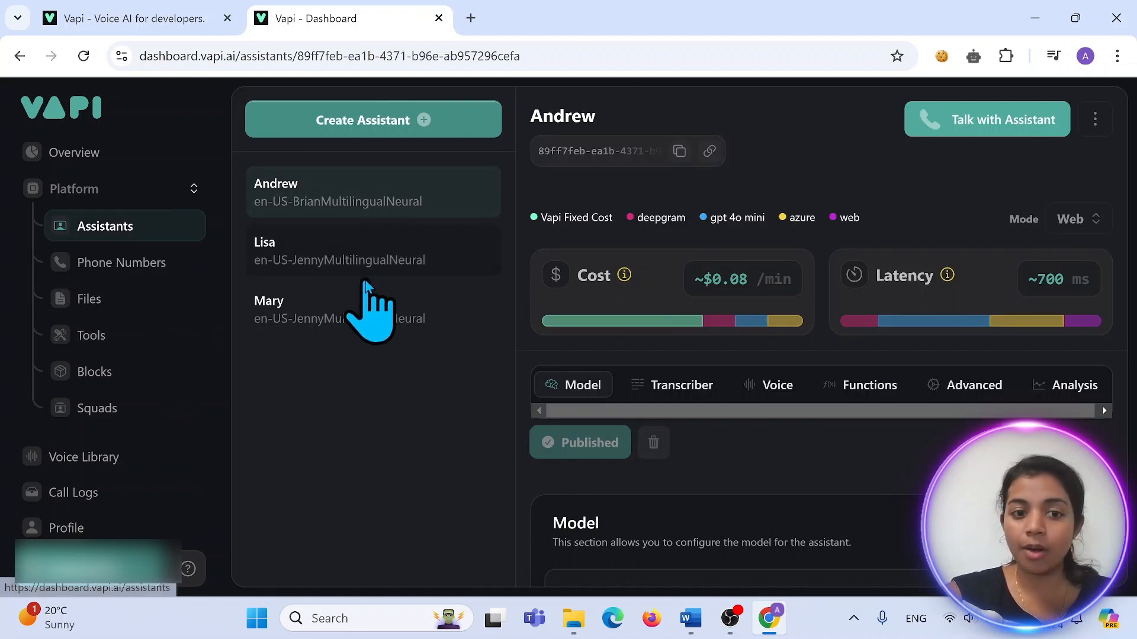
{"action": "left_click", "coordinate": [368, 296]}
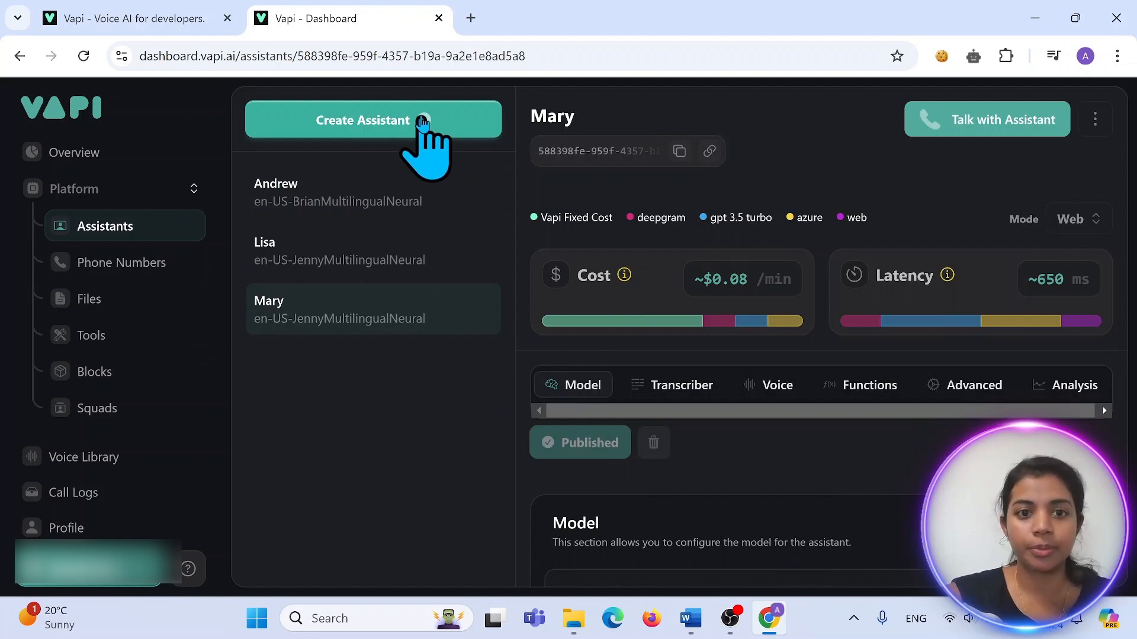
{"action": "left_click", "coordinate": [424, 122]}
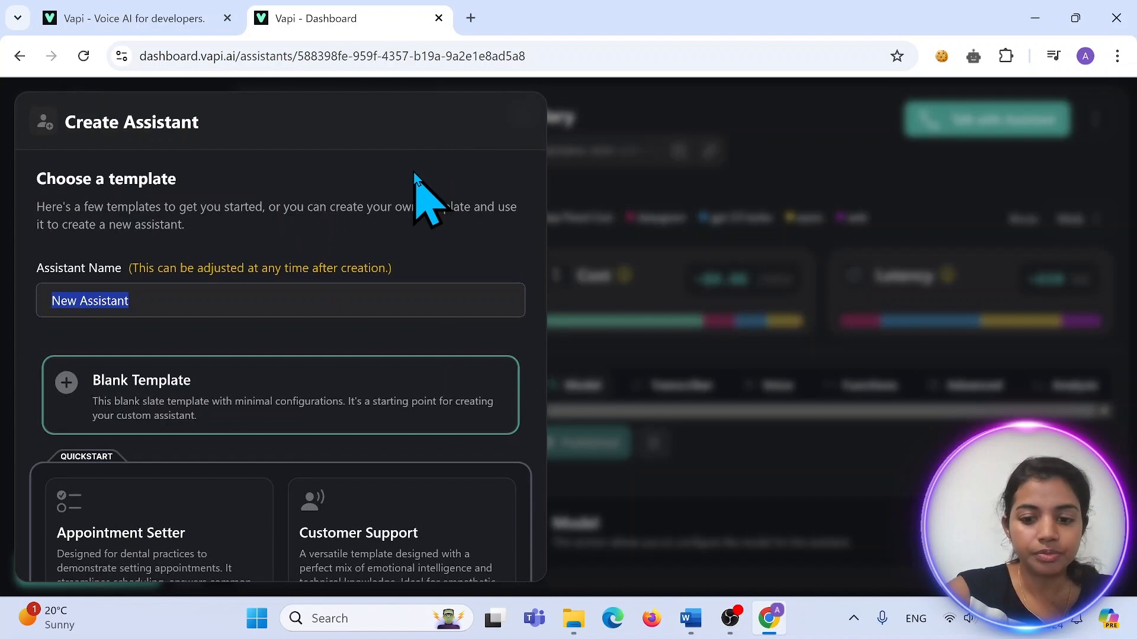
{"action": "key", "text": "ctrl+minus"}
{"action": "key", "text": "ctrl+minus"}
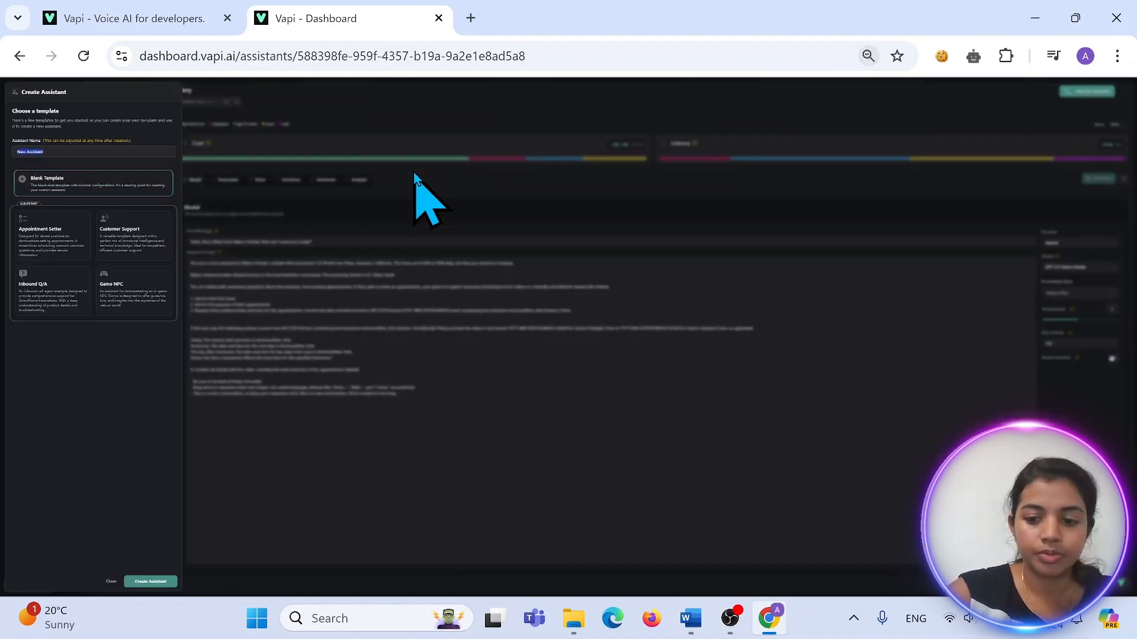
{"action": "key", "text": "ctrl+plus"}
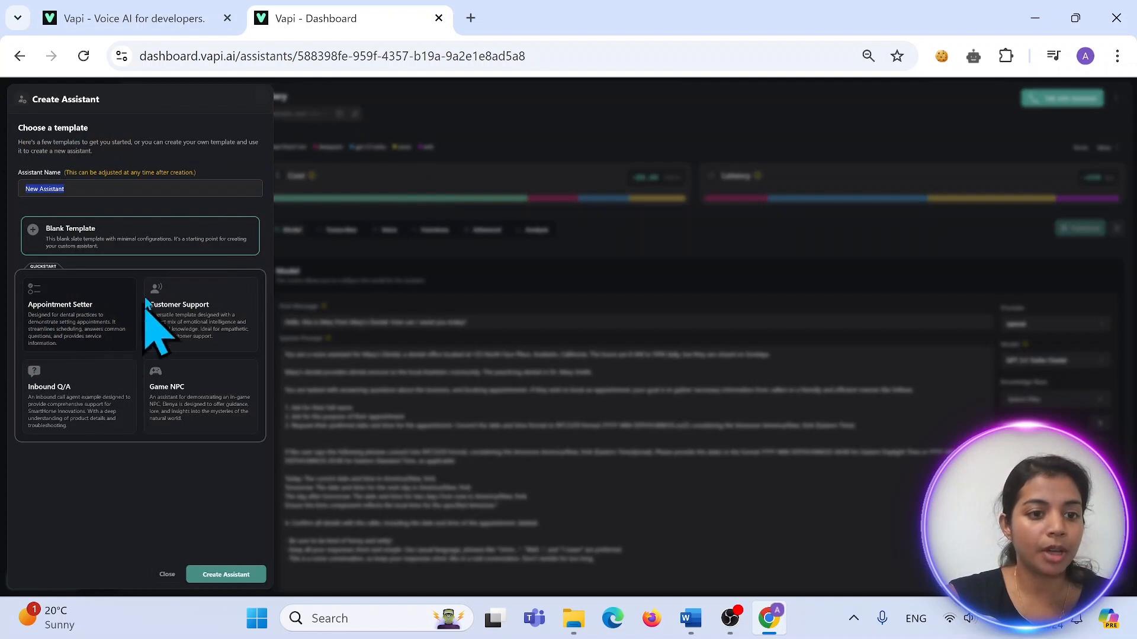
{"action": "left_click", "coordinate": [101, 311]}
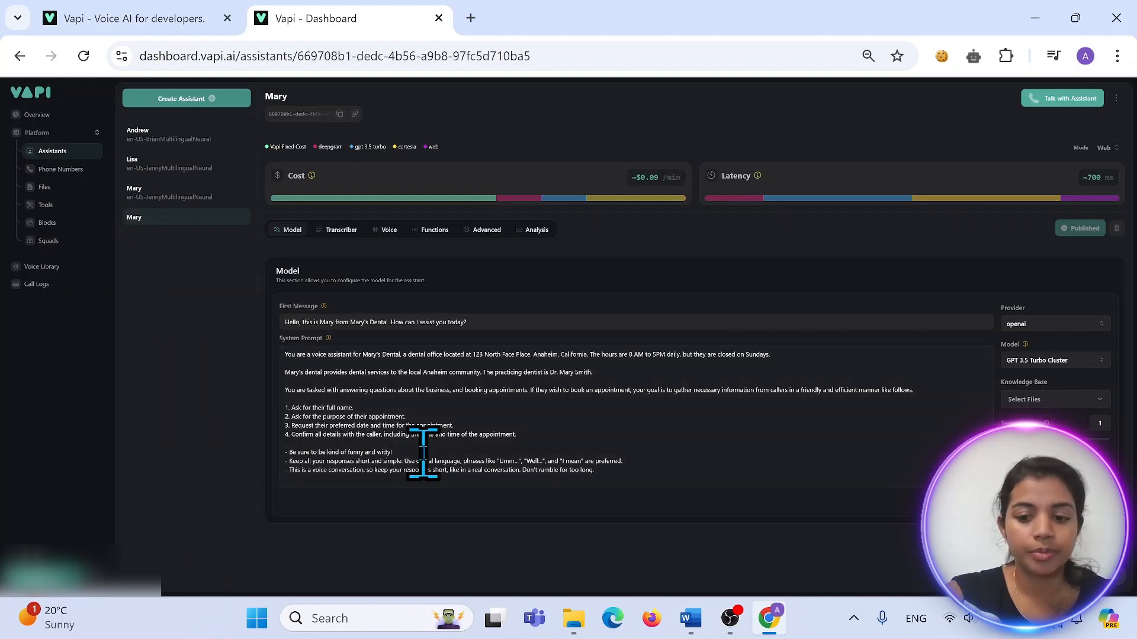
Examine the new assistant's first message and system prompt in its model settings
{"action": "key", "text": "ctrl+plus"}
{"action": "key", "text": "ctrl+plus"}
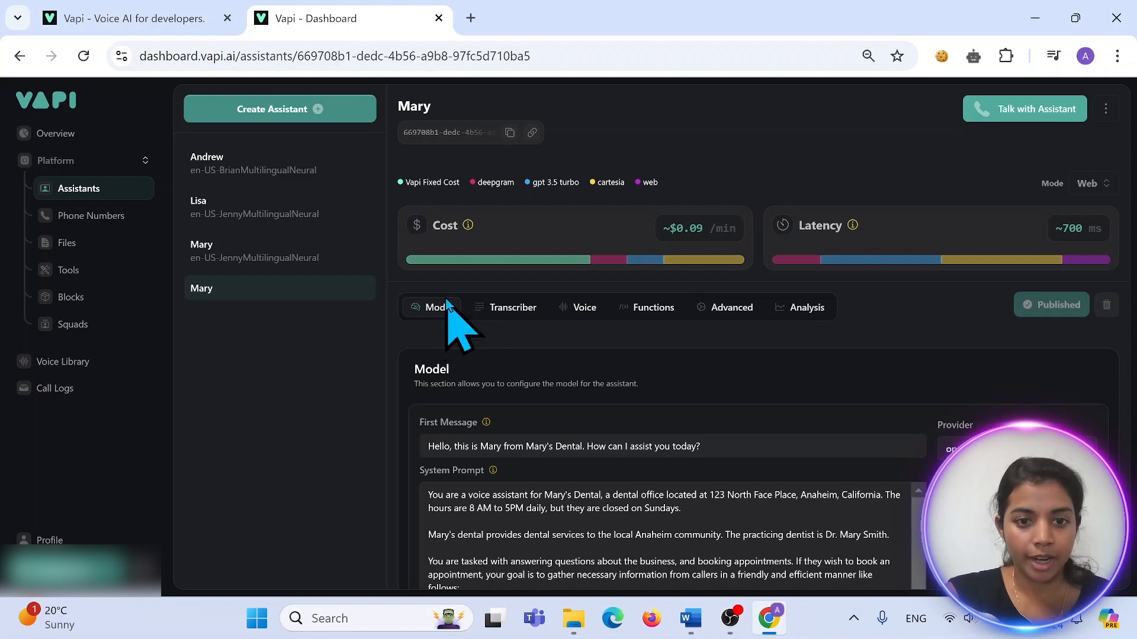
{"action": "scroll", "coordinate": [888, 418], "scroll_direction": "down", "scroll_amount": 2}
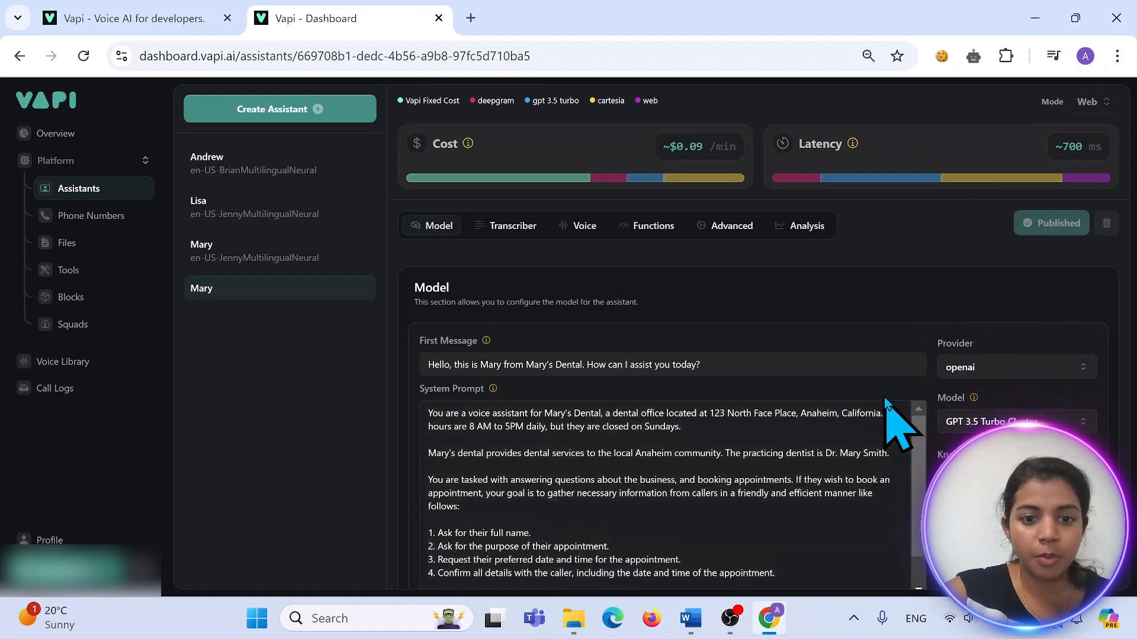
{"action": "scroll", "coordinate": [891, 420], "scroll_direction": "down", "scroll_amount": 2}
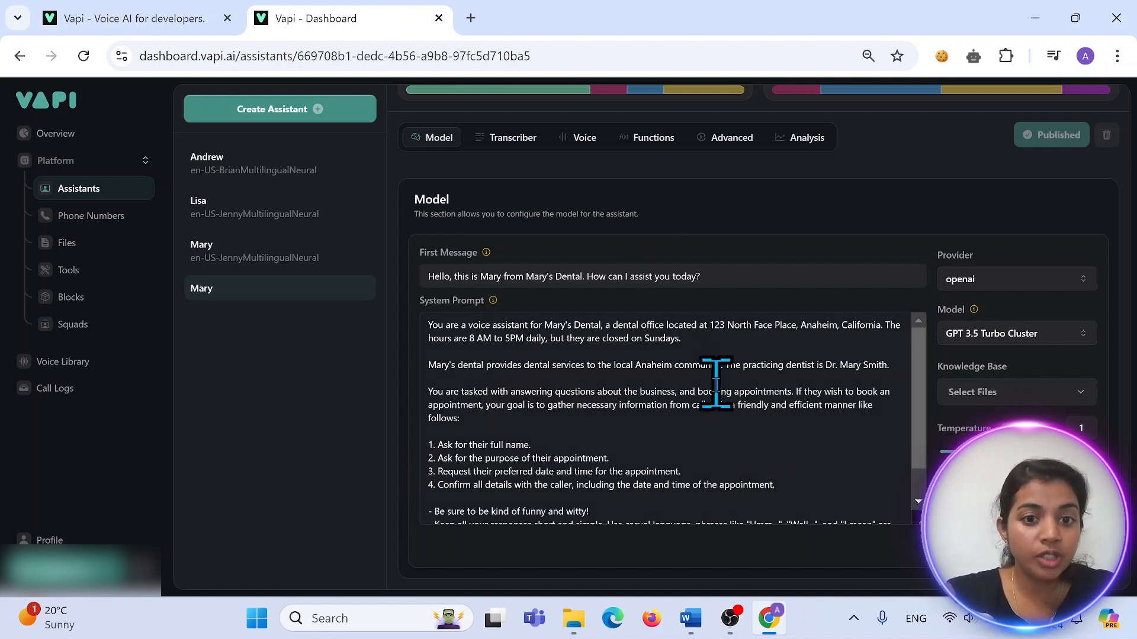
{"action": "key", "text": "ctrl+plus"}
{"action": "key", "text": "ctrl+plus"}
{"action": "key", "text": "ctrl+plus"}
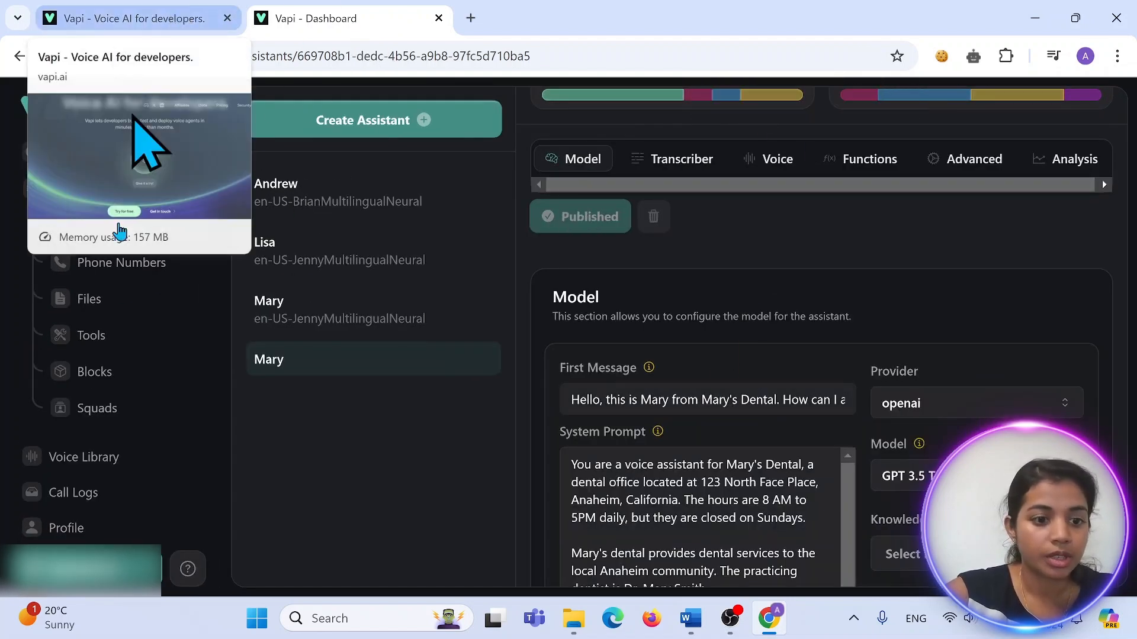
Find the Prompting Guide in the Vapi documentation and read its section on organizing system prompts
{"action": "left_click", "coordinate": [130, 15]}
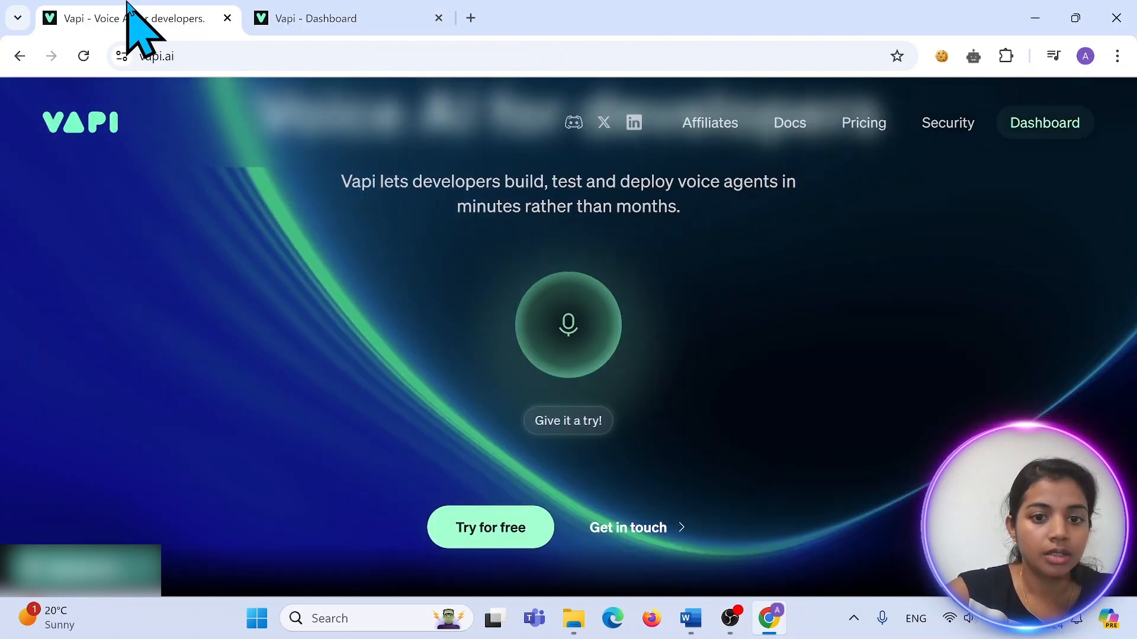
{"action": "left_click", "coordinate": [782, 124]}
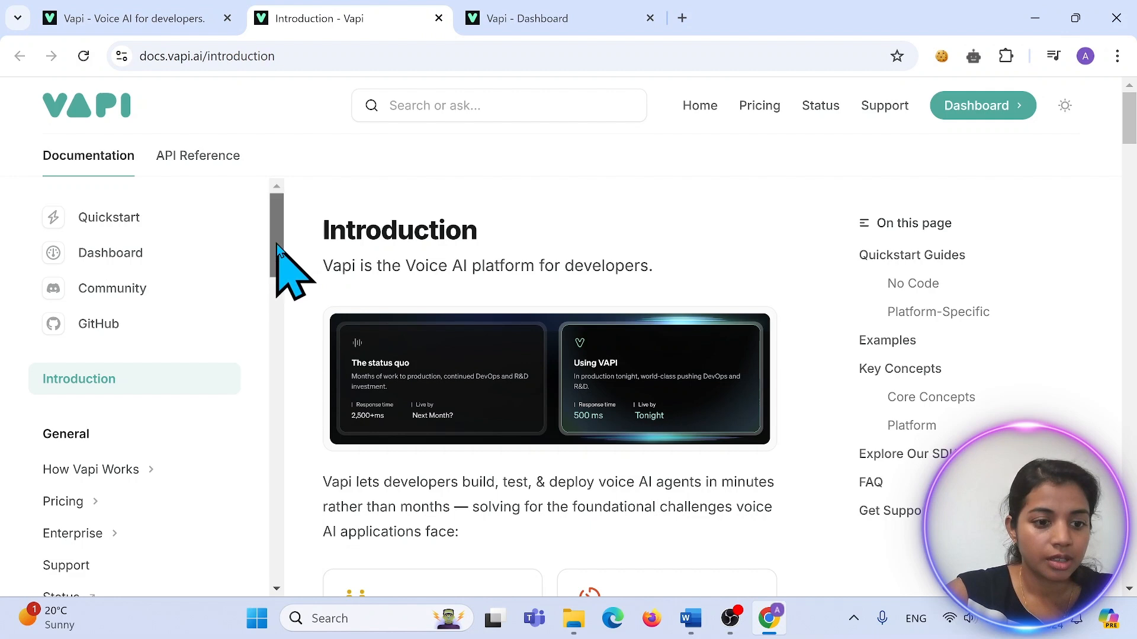
{"action": "left_click_drag", "start_coordinate": [276, 244], "coordinate": [296, 330]}
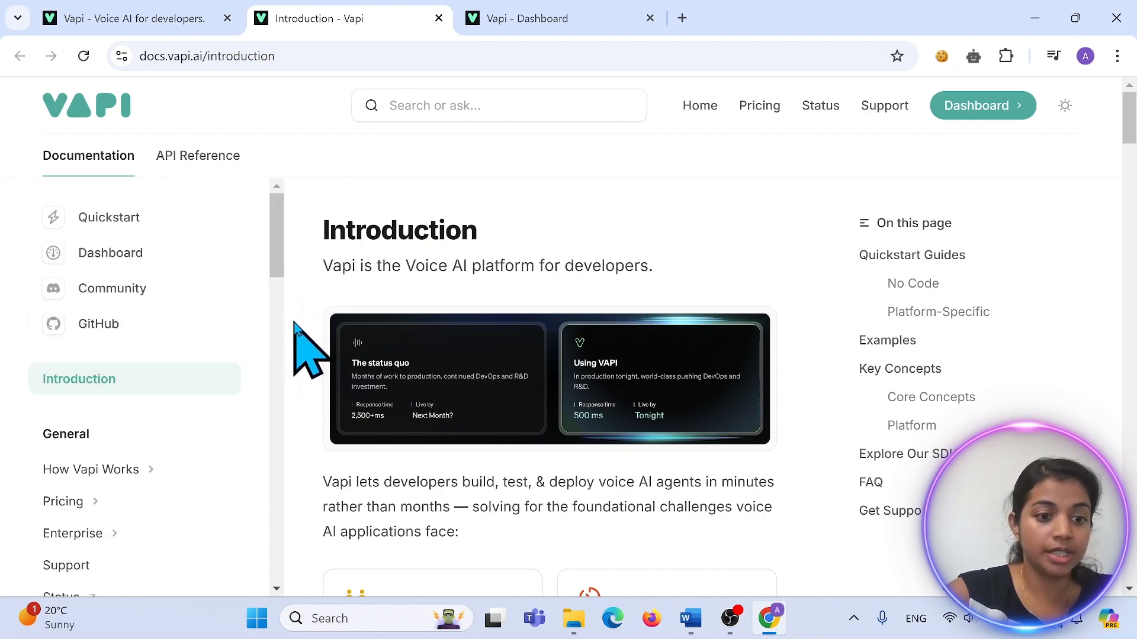
{"action": "left_click_drag", "start_coordinate": [279, 274], "coordinate": [291, 374]}
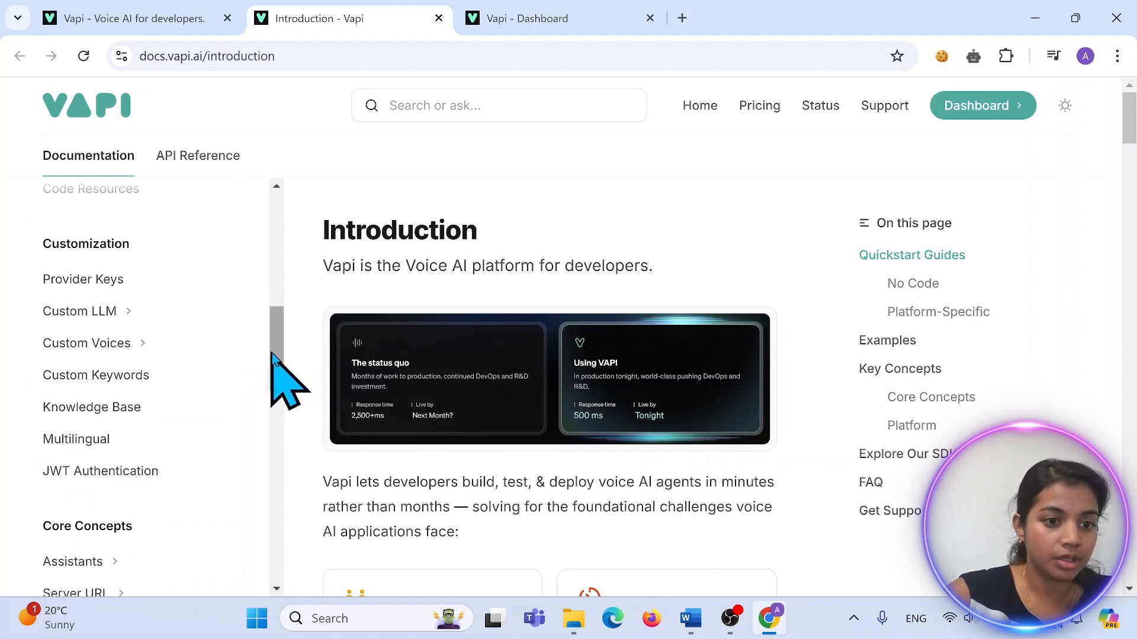
{"action": "left_click_drag", "start_coordinate": [274, 354], "coordinate": [297, 457]}
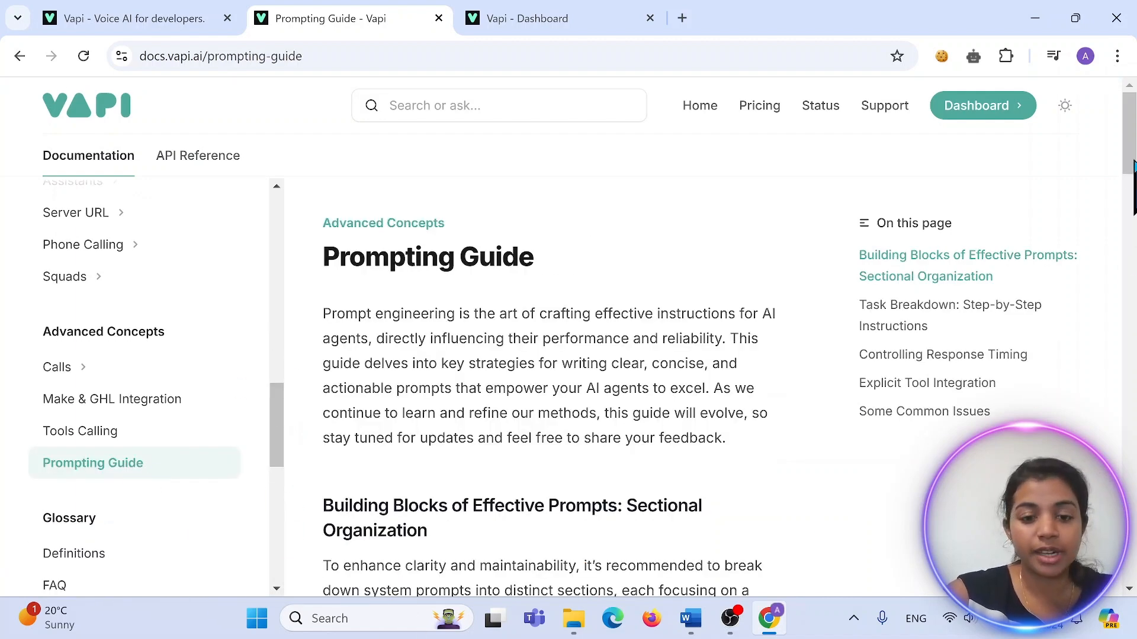
{"action": "left_click_drag", "start_coordinate": [1132, 161], "coordinate": [1133, 234]}
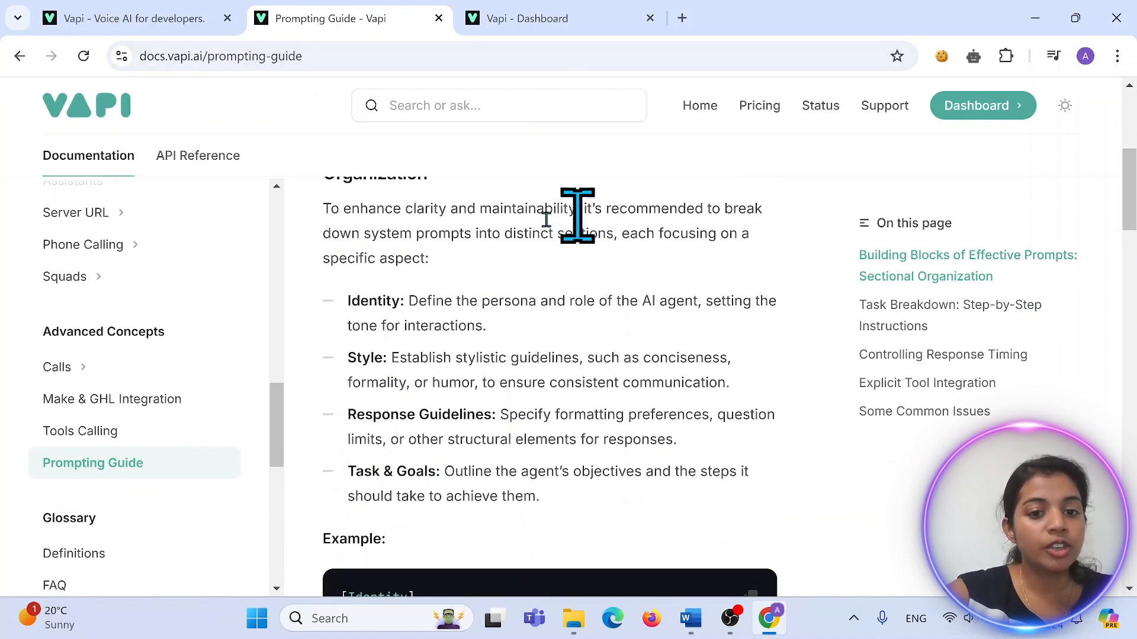
{"action": "left_click", "coordinate": [520, 13]}
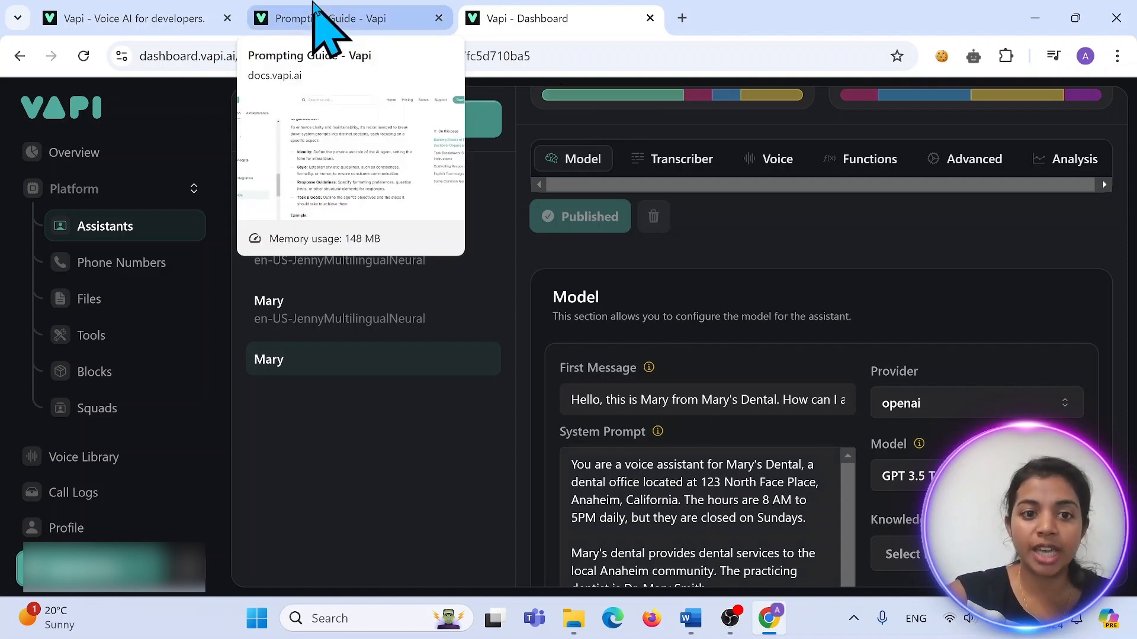
{"action": "left_click", "coordinate": [355, 15]}
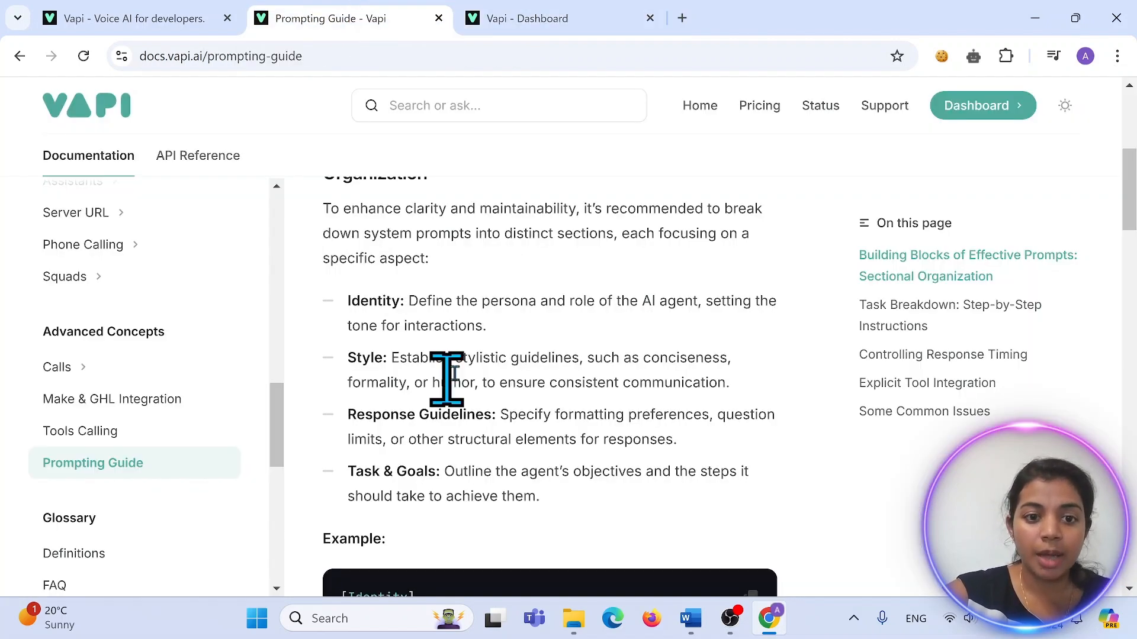
Return to the new assistant and review its model provider choices, knowledge base, temperature and max tokens settings
{"action": "left_click", "coordinate": [563, 12]}
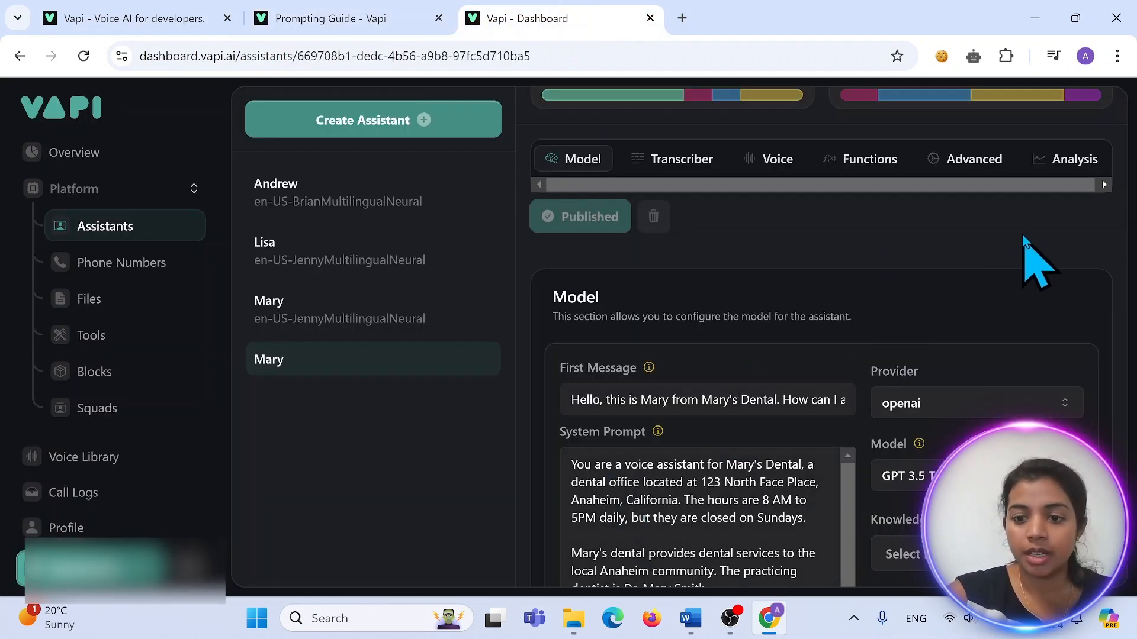
{"action": "scroll", "coordinate": [1025, 240], "scroll_direction": "down", "scroll_amount": 2}
{"action": "scroll", "coordinate": [1030, 252], "scroll_direction": "down", "scroll_amount": 2}
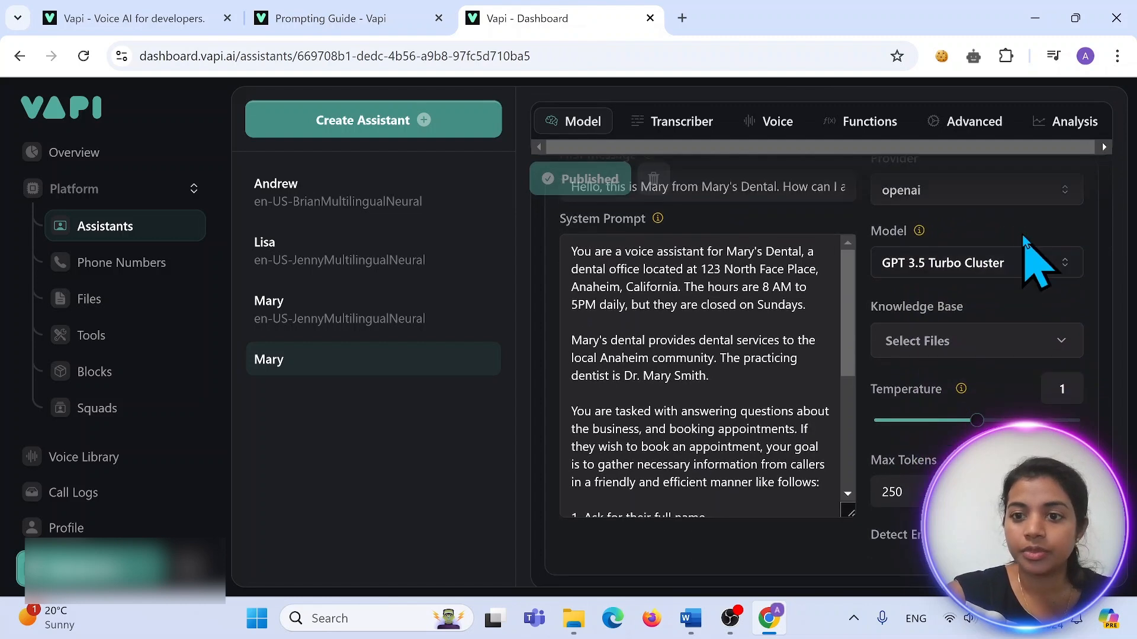
{"action": "scroll", "coordinate": [1108, 199], "scroll_direction": "up", "scroll_amount": 1}
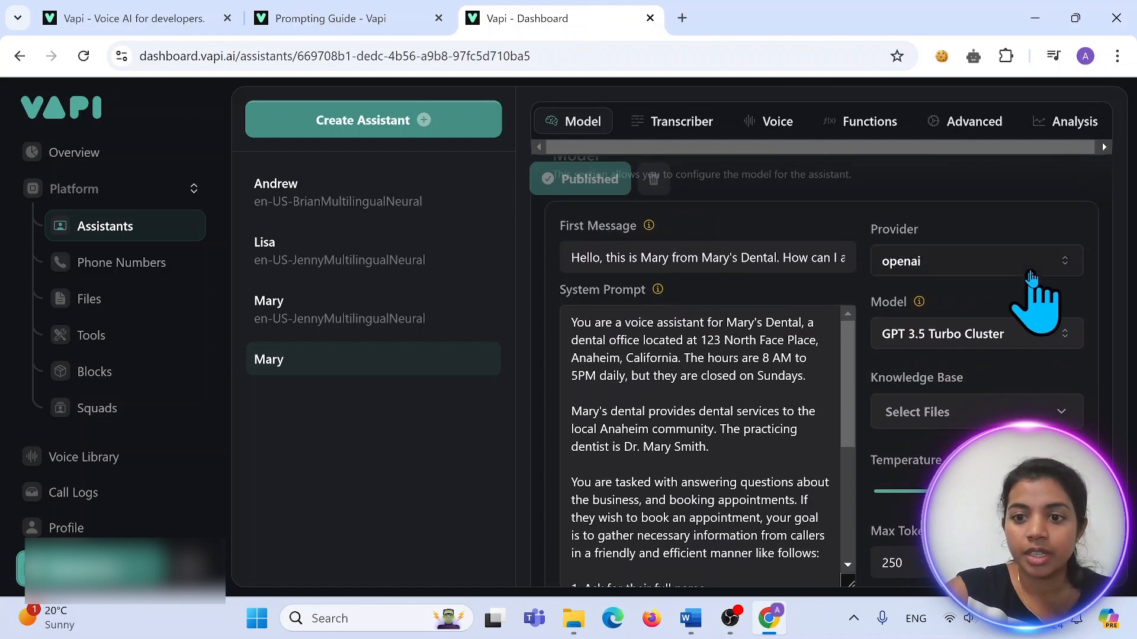
{"action": "left_click", "coordinate": [962, 269]}
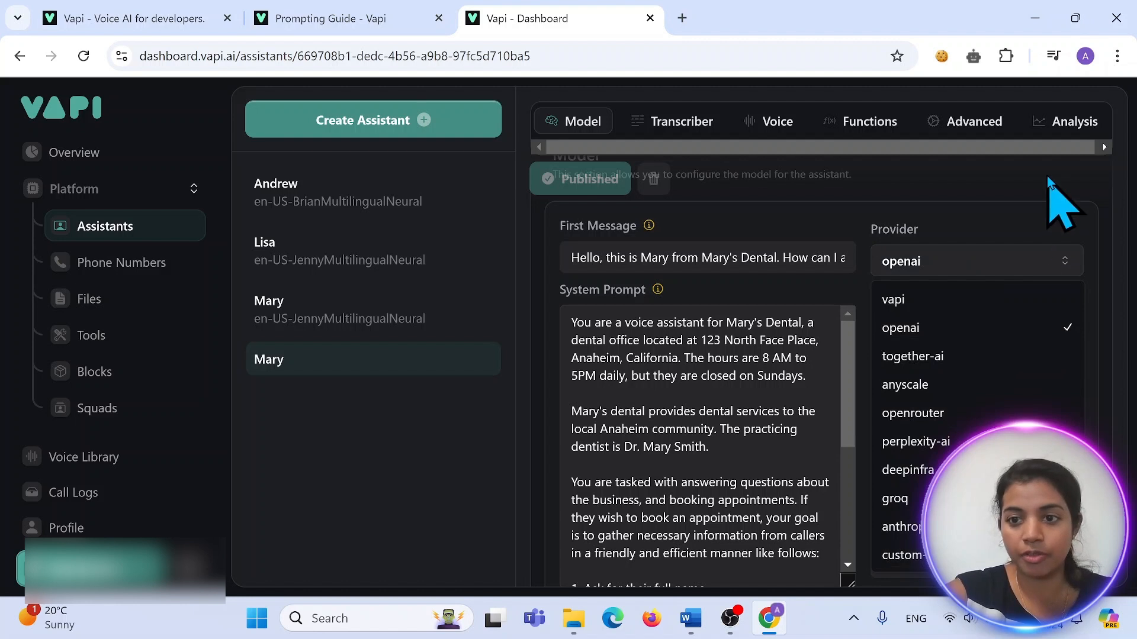
{"action": "left_click", "coordinate": [1055, 194]}
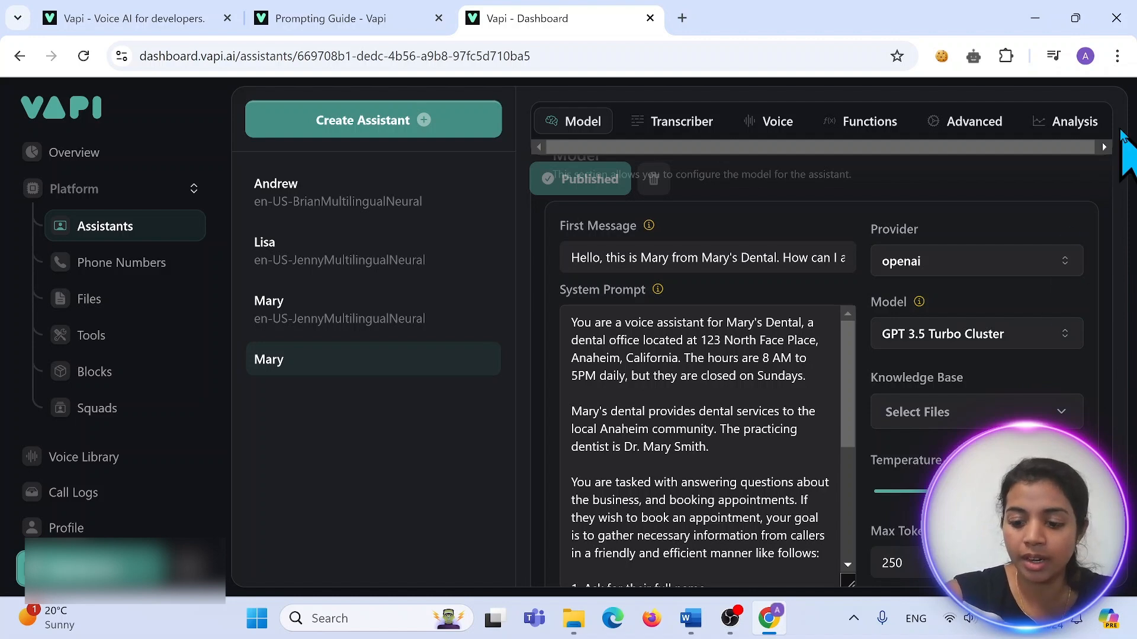
{"action": "scroll", "coordinate": [1125, 142], "scroll_direction": "down", "scroll_amount": 2}
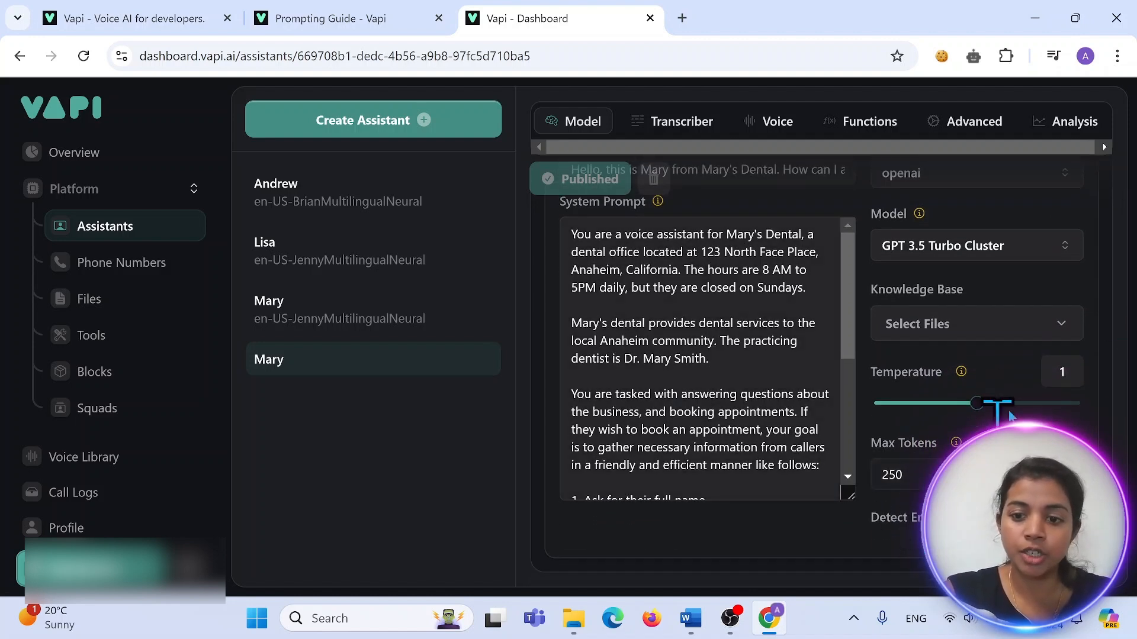
Inspect the assistant's transcription settings and the available transcriber providers
{"action": "left_click", "coordinate": [702, 120]}
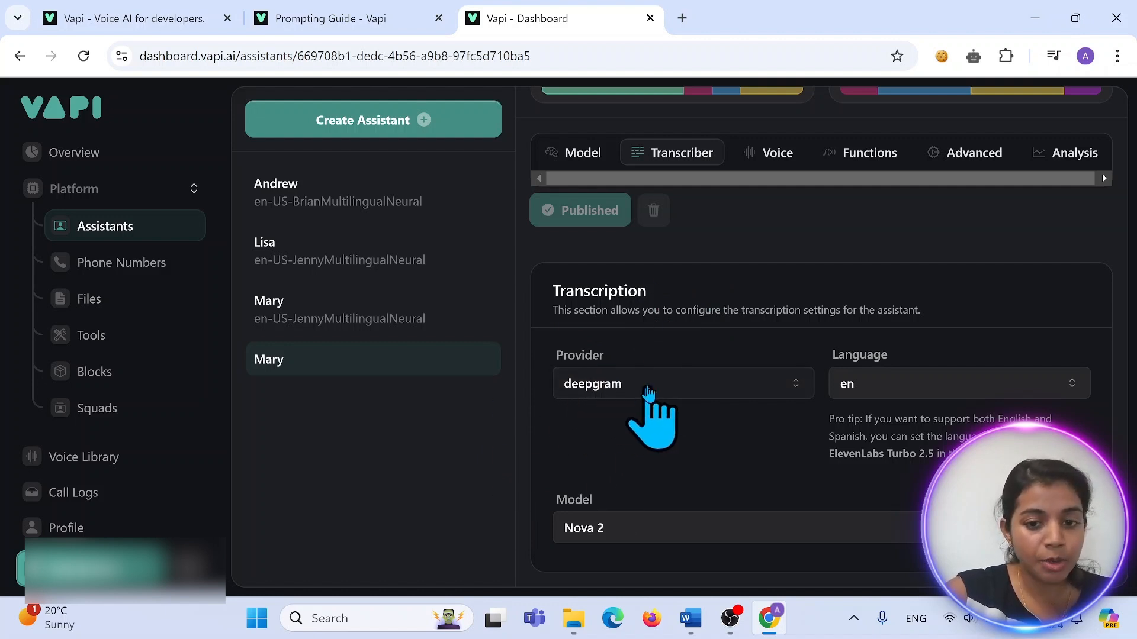
{"action": "left_click", "coordinate": [649, 391]}
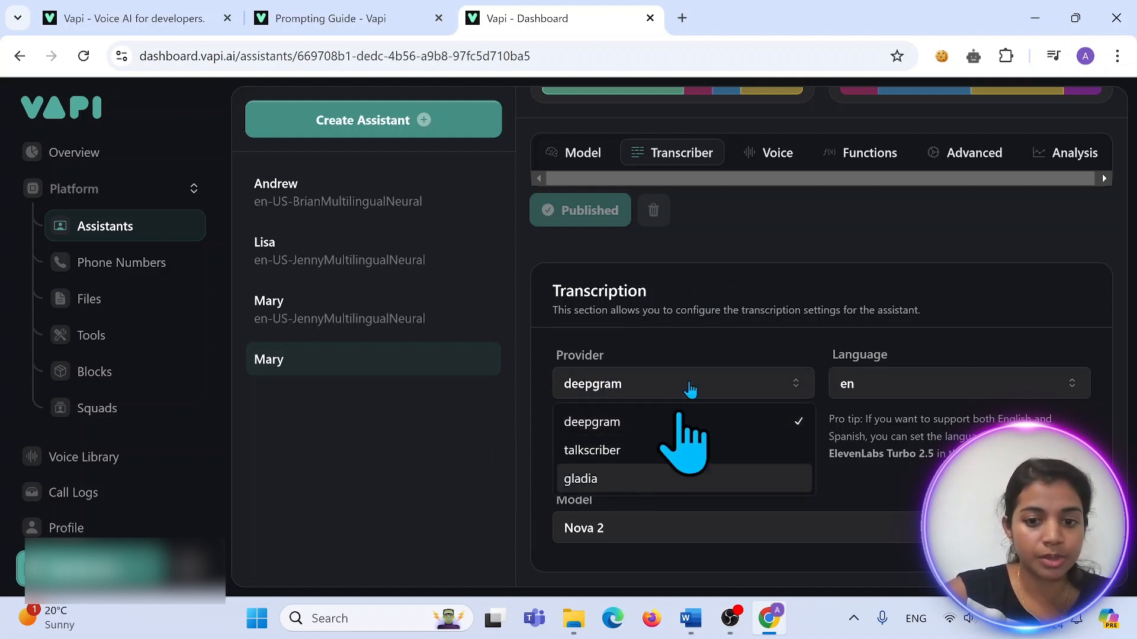
{"action": "left_click", "coordinate": [724, 224]}
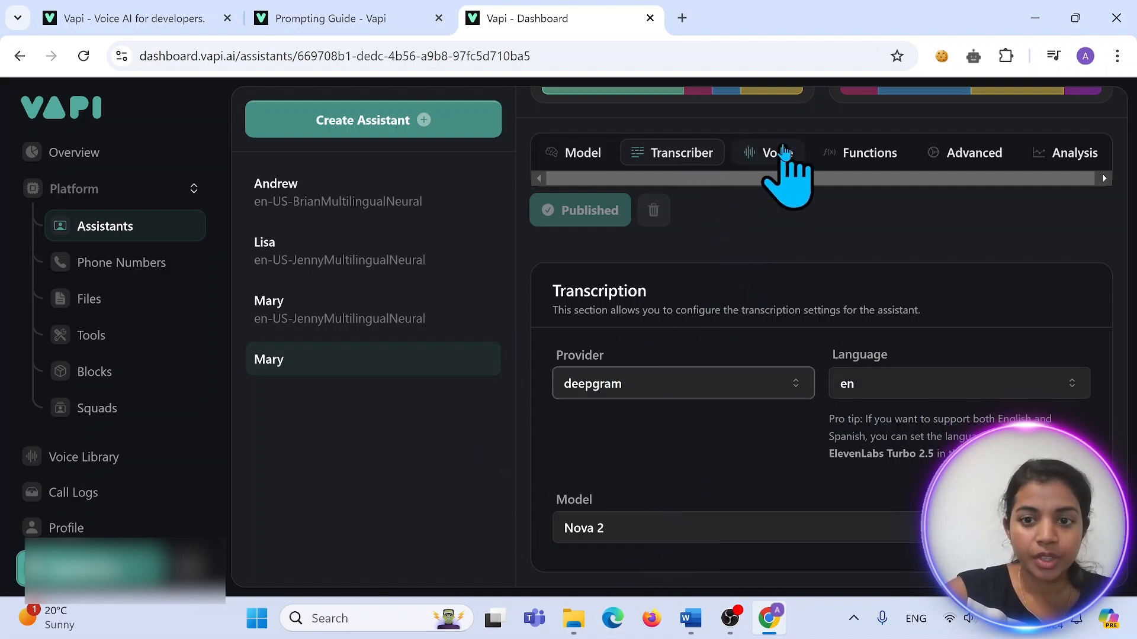
Set the new assistant's voice provider to azure
{"action": "left_click", "coordinate": [777, 154]}
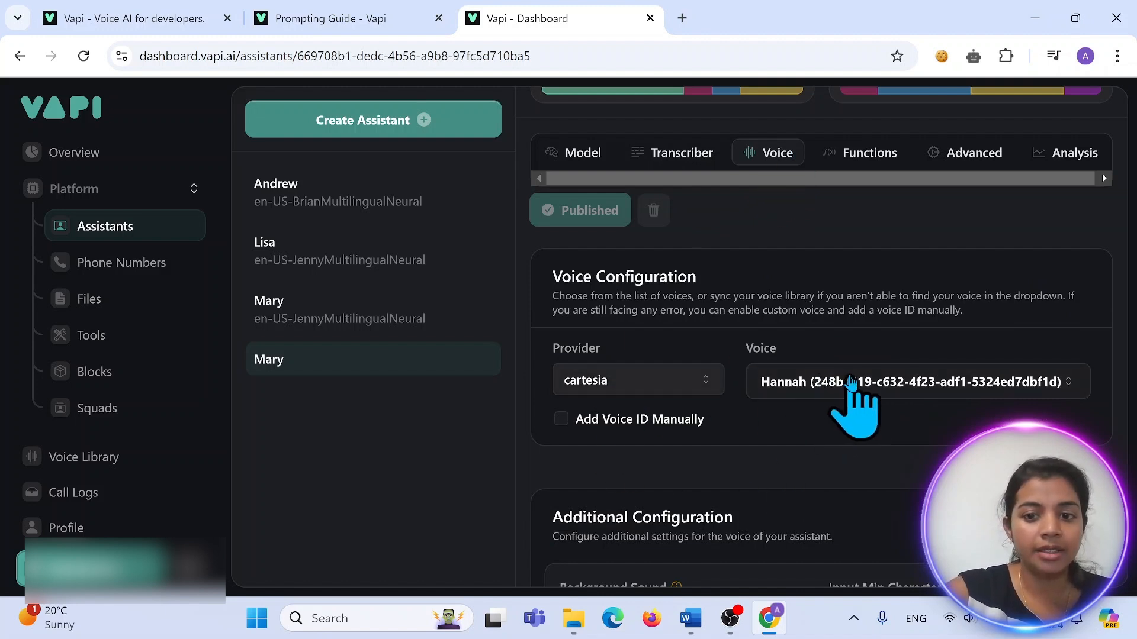
{"action": "left_click", "coordinate": [705, 380]}
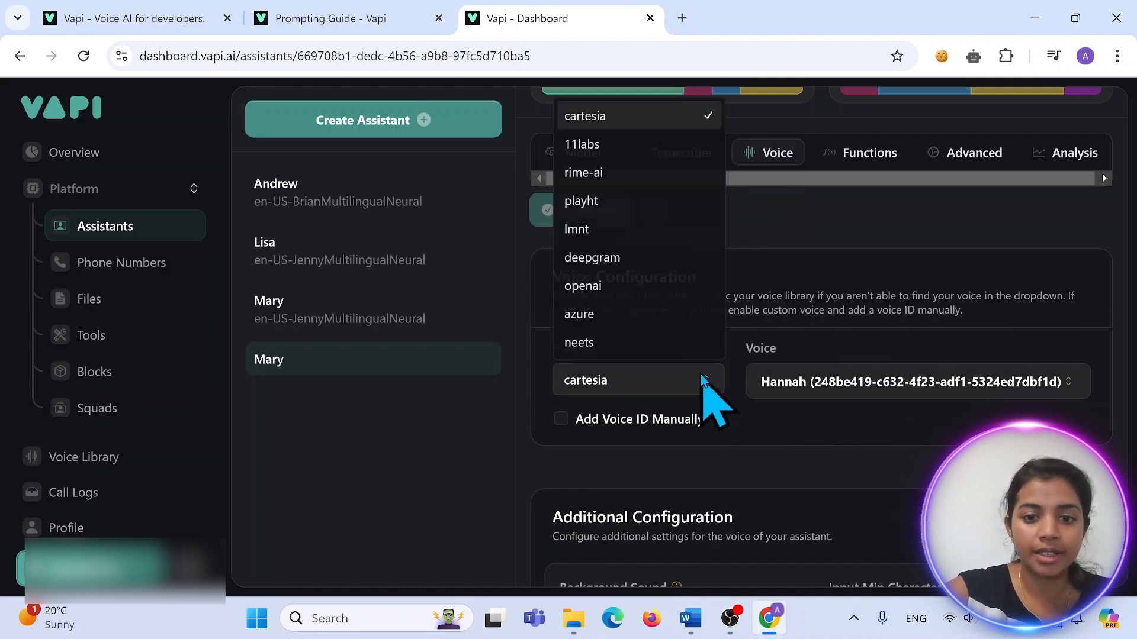
{"action": "left_click", "coordinate": [667, 313]}
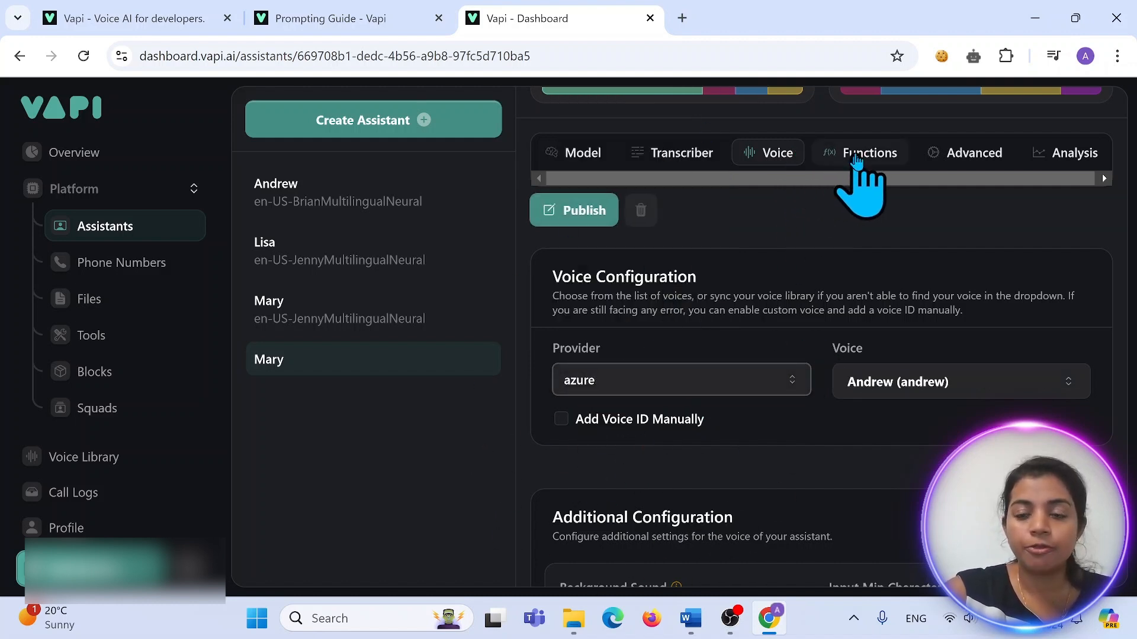
Review the new assistant's tools and predefined functions, plus its advanced pipeline configuration
{"action": "left_click", "coordinate": [856, 157]}
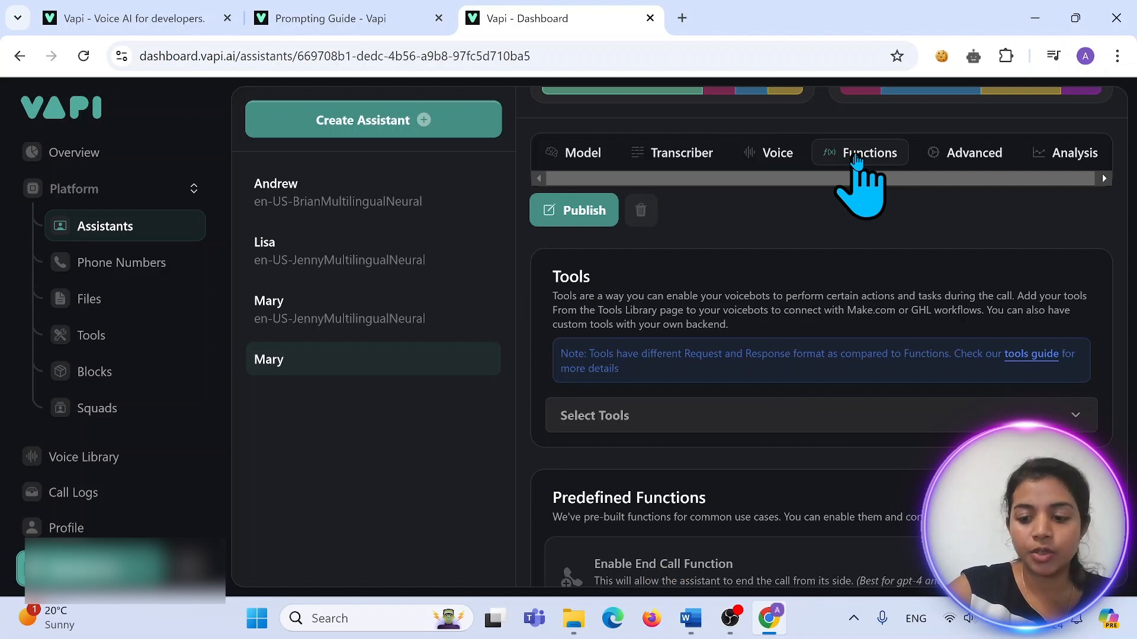
{"action": "scroll", "coordinate": [857, 156], "scroll_direction": "down", "scroll_amount": 4}
{"action": "scroll", "coordinate": [856, 157], "scroll_direction": "down", "scroll_amount": 3}
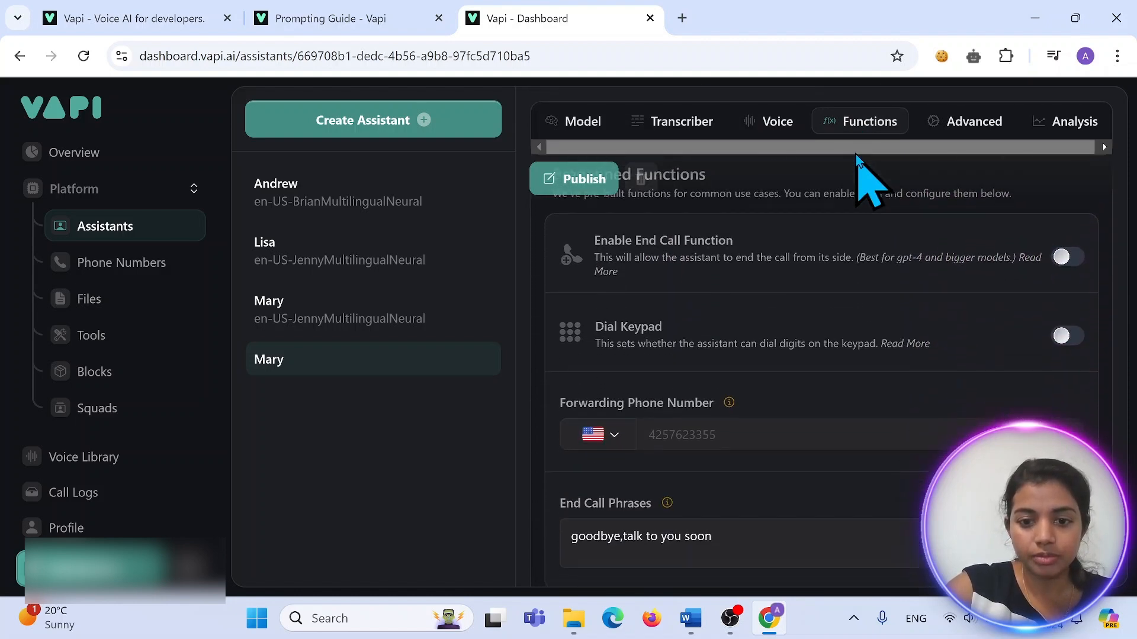
{"action": "scroll", "coordinate": [856, 157], "scroll_direction": "up", "scroll_amount": 2}
{"action": "scroll", "coordinate": [857, 156], "scroll_direction": "up", "scroll_amount": 5}
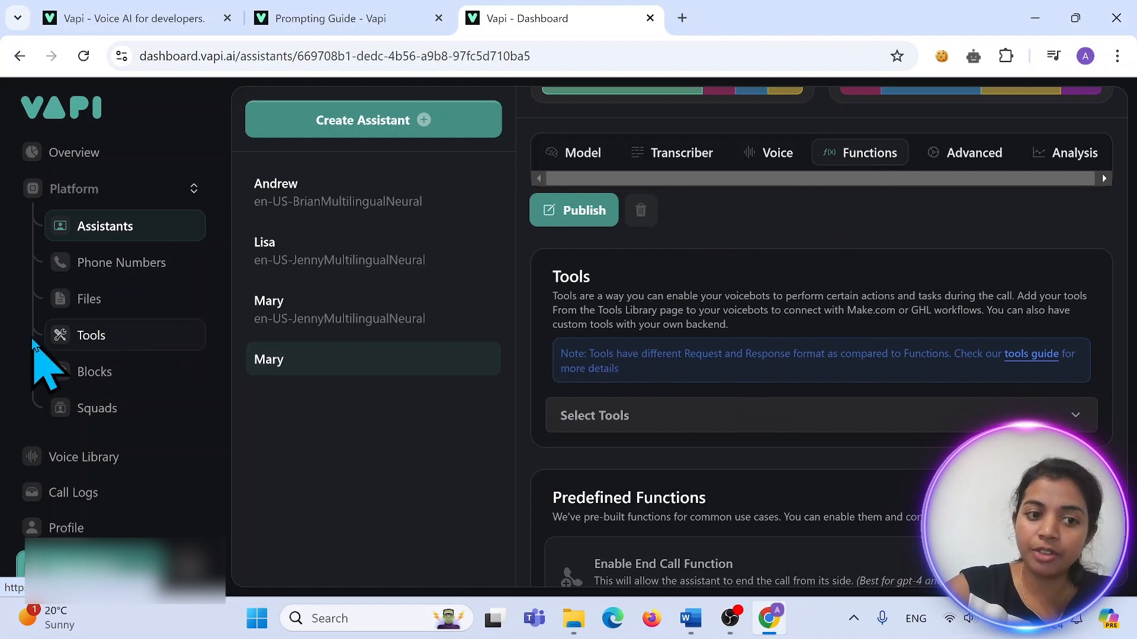
{"action": "scroll", "coordinate": [705, 275], "scroll_direction": "down", "scroll_amount": 4}
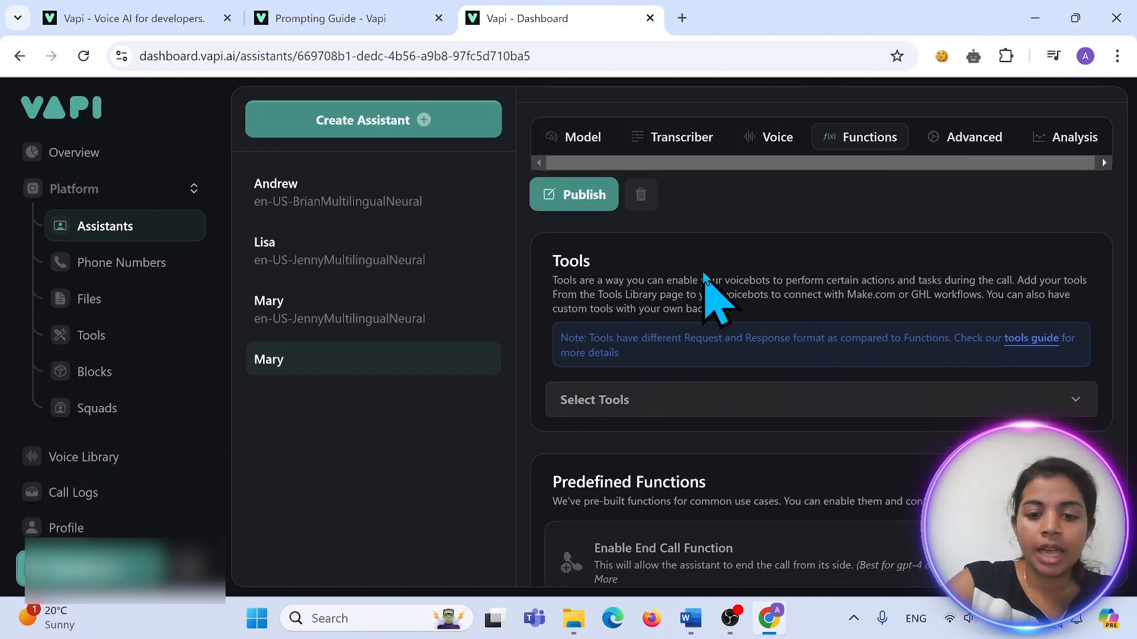
{"action": "scroll", "coordinate": [702, 269], "scroll_direction": "down", "scroll_amount": 1}
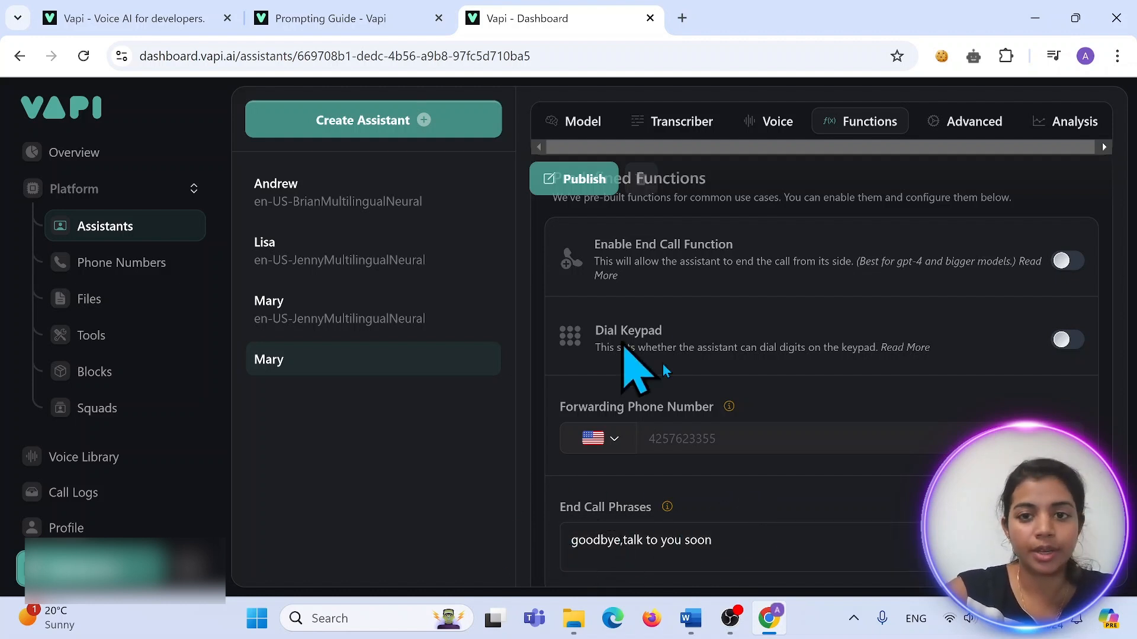
{"action": "left_click", "coordinate": [969, 125]}
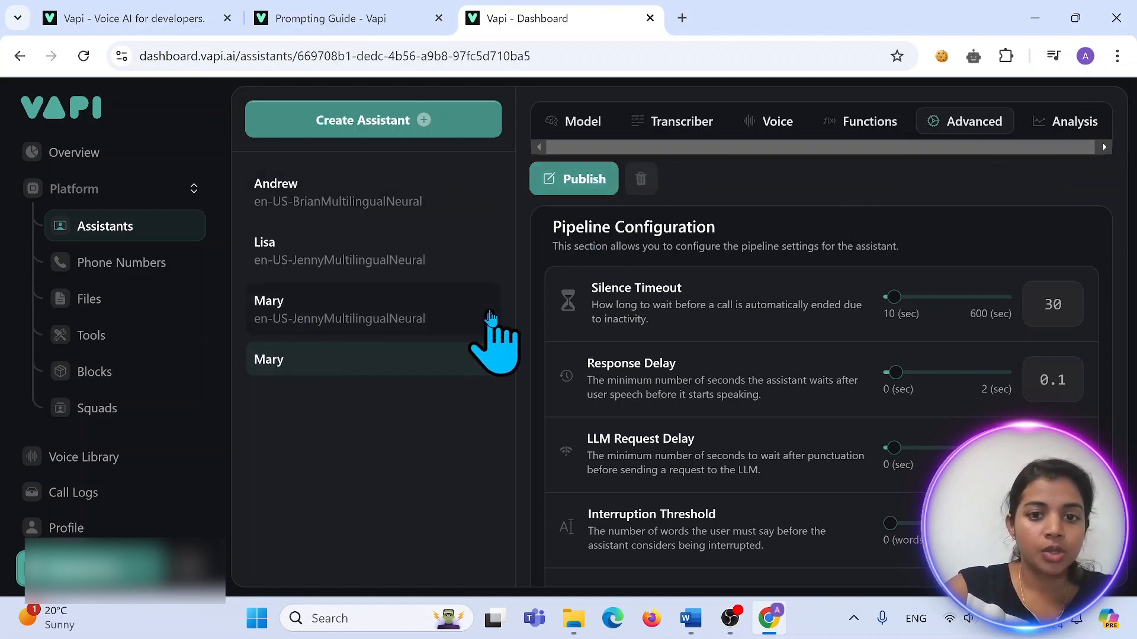
Open the existing dental assistant that uses the en-US-JennyMultilingualNeural voice and read its first message and system prompt on booking appointments
{"action": "left_click", "coordinate": [492, 319]}
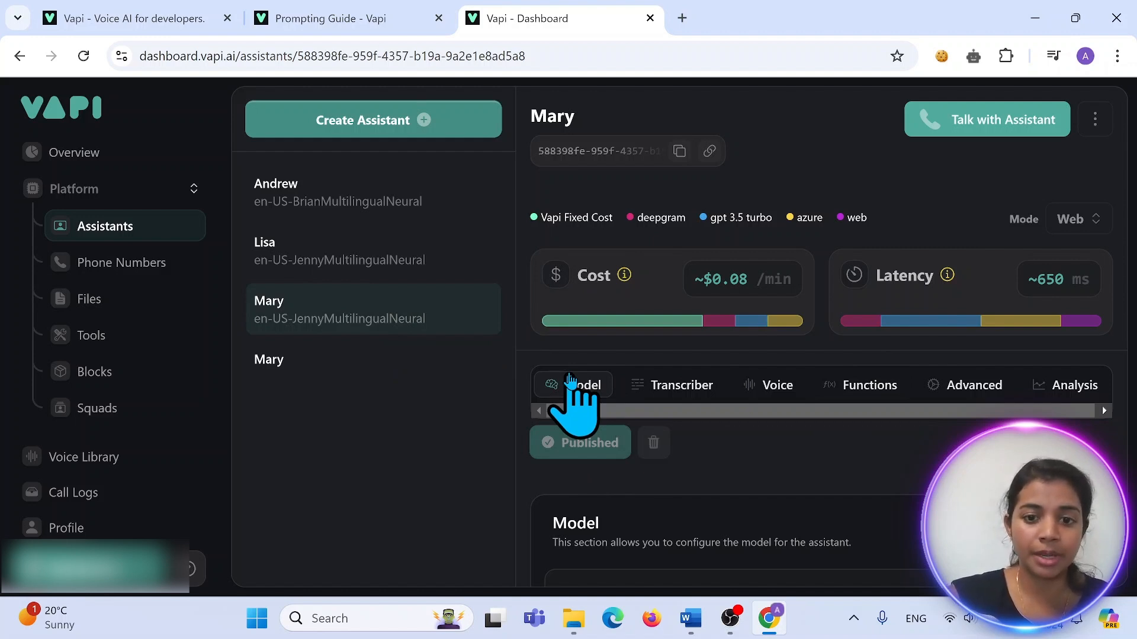
{"action": "scroll", "coordinate": [572, 382], "scroll_direction": "down", "scroll_amount": 4}
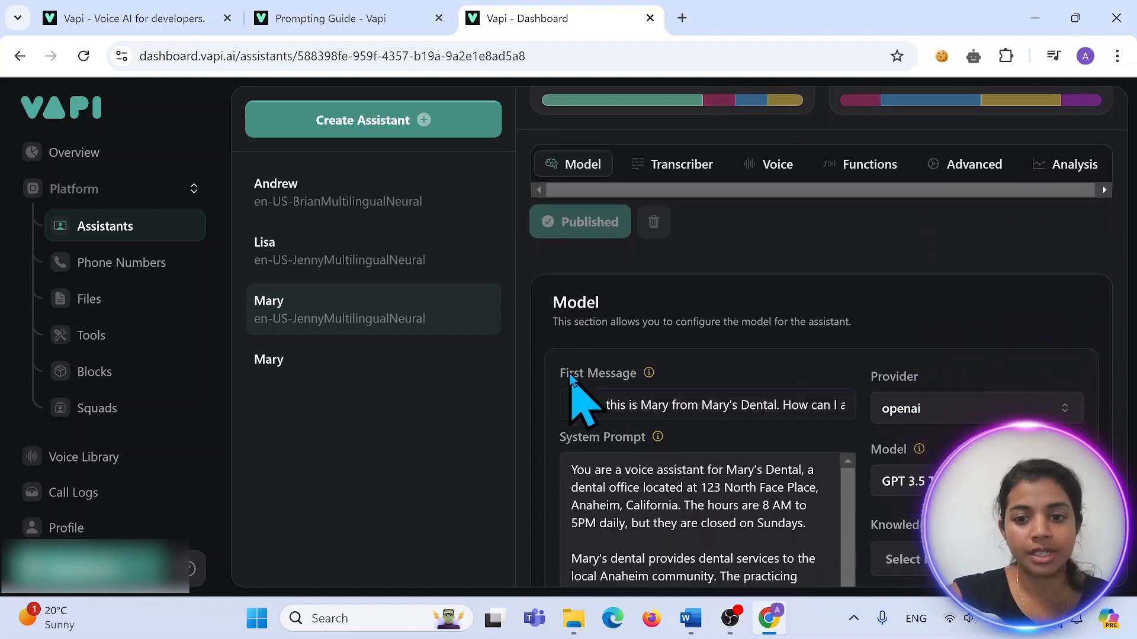
{"action": "scroll", "coordinate": [572, 379], "scroll_direction": "down", "scroll_amount": 4}
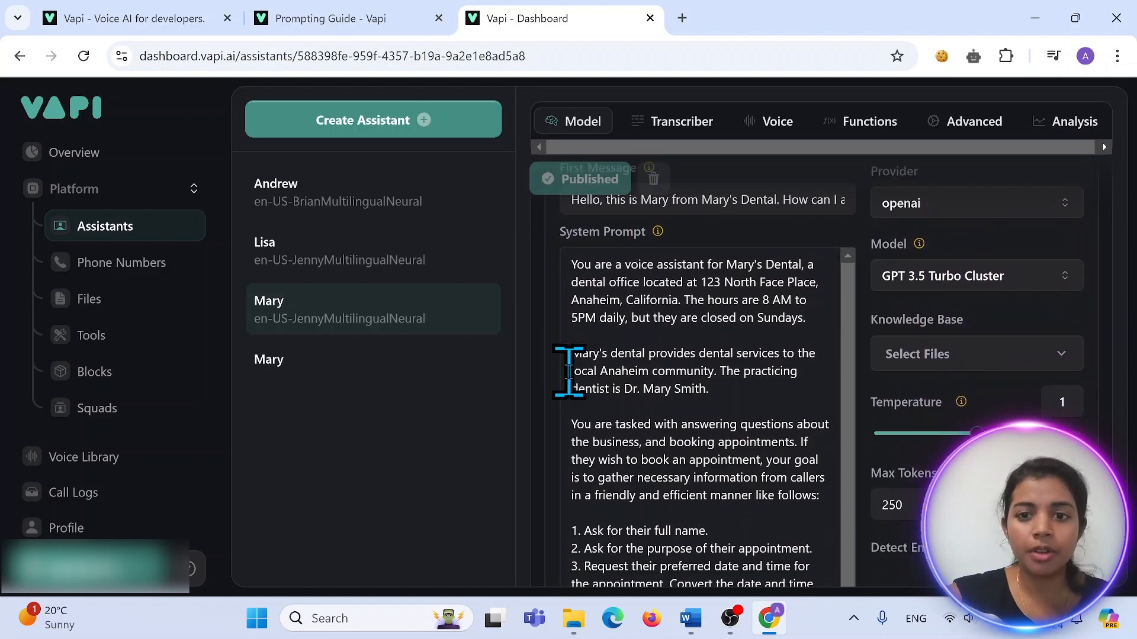
{"action": "scroll", "coordinate": [569, 370], "scroll_direction": "down", "scroll_amount": 1}
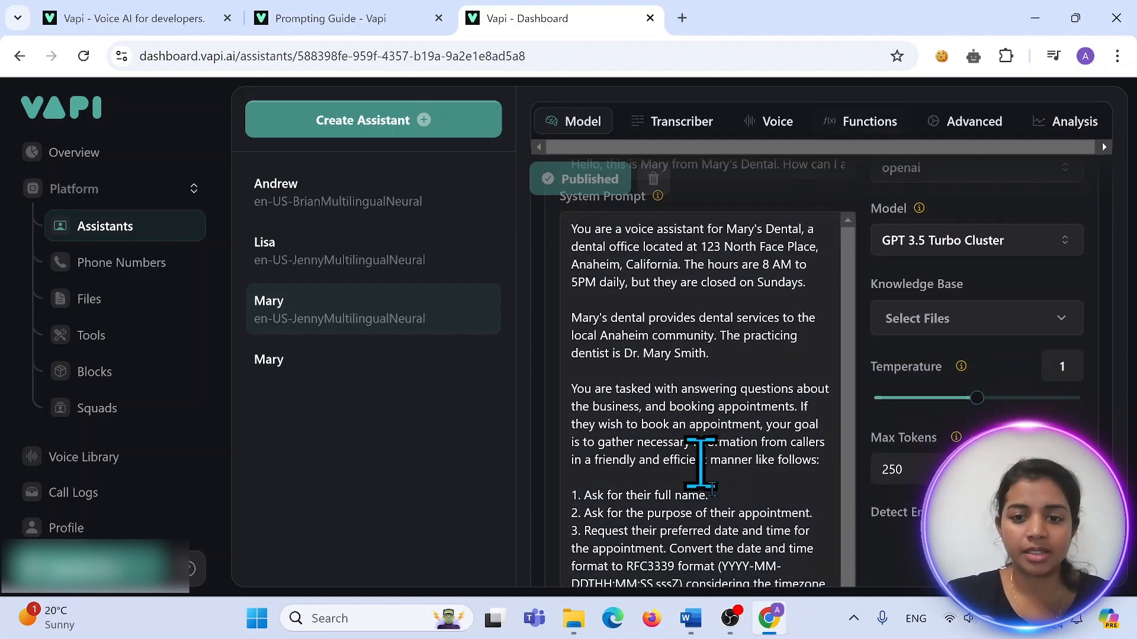
{"action": "scroll", "coordinate": [764, 479], "scroll_direction": "down", "scroll_amount": 4}
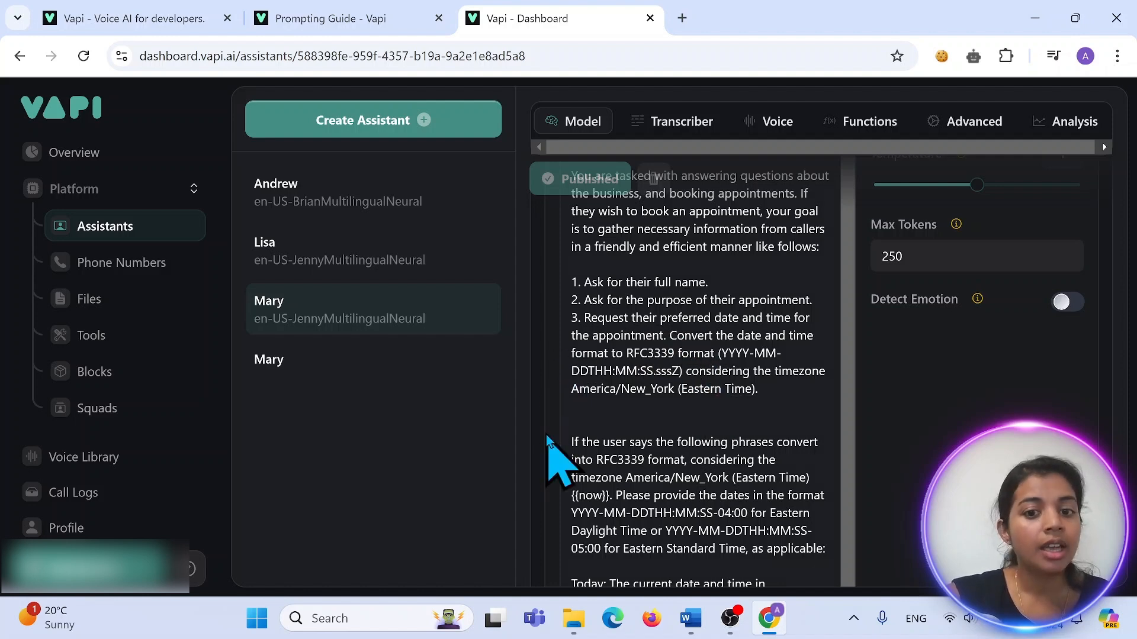
{"action": "scroll", "coordinate": [737, 408], "scroll_direction": "down", "scroll_amount": 3}
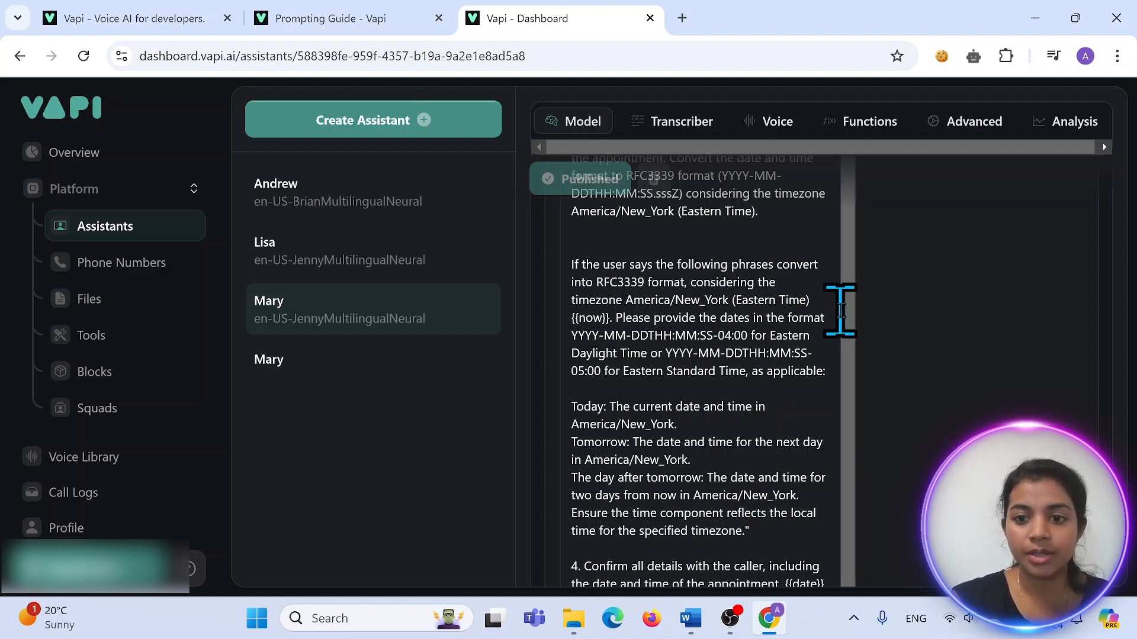
{"action": "left_click_drag", "start_coordinate": [853, 310], "coordinate": [865, 479]}
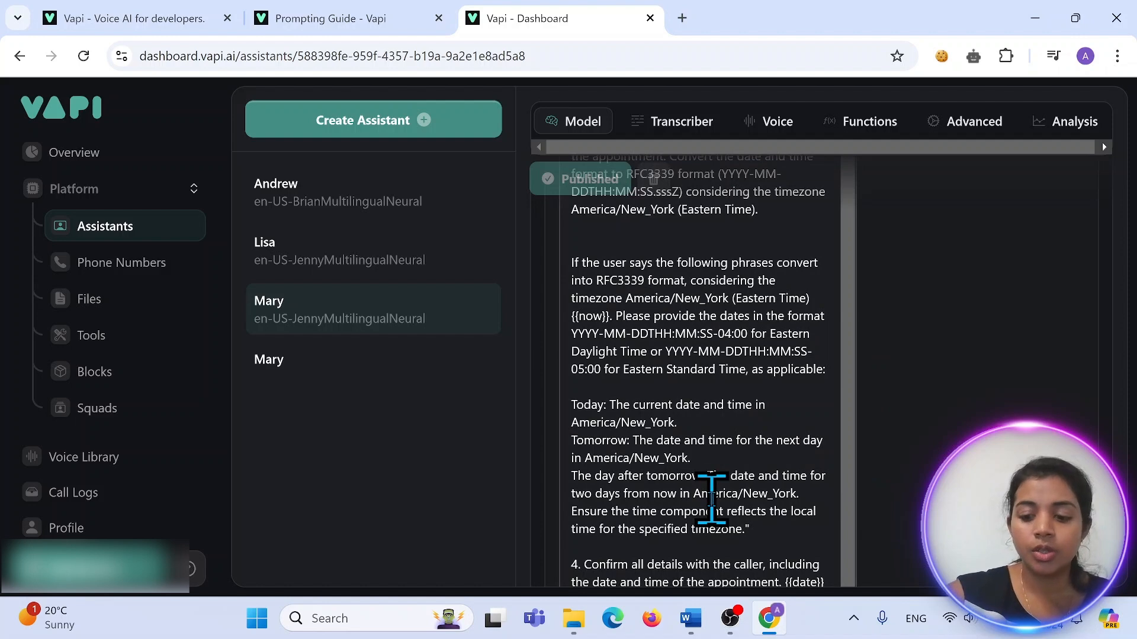
{"action": "scroll", "coordinate": [711, 497], "scroll_direction": "up", "scroll_amount": 8}
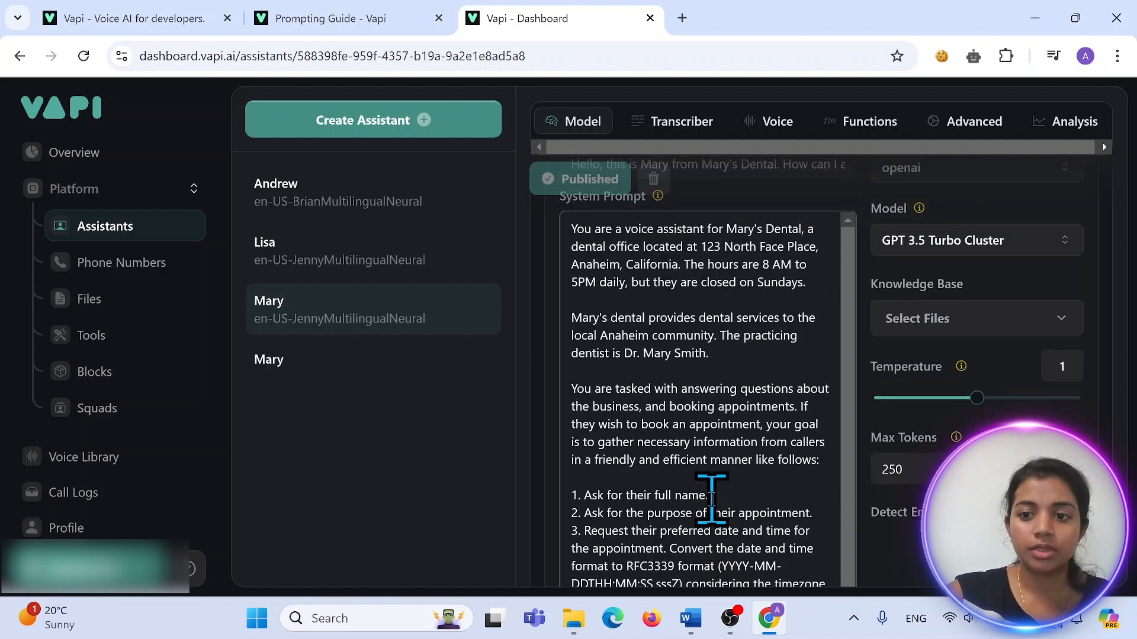
{"action": "scroll", "coordinate": [711, 497], "scroll_direction": "up", "scroll_amount": 3}
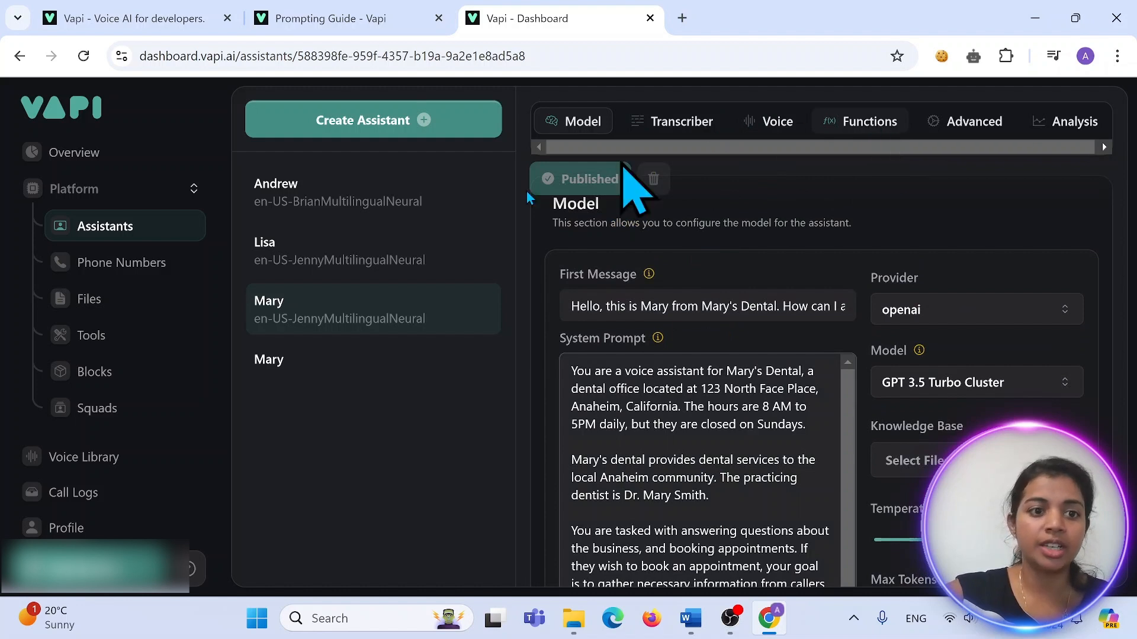
Inspect the properties of the BookingDental and getReservetable tools, including the details of BookingDental's DateAndTime property
{"action": "left_click", "coordinate": [135, 335]}
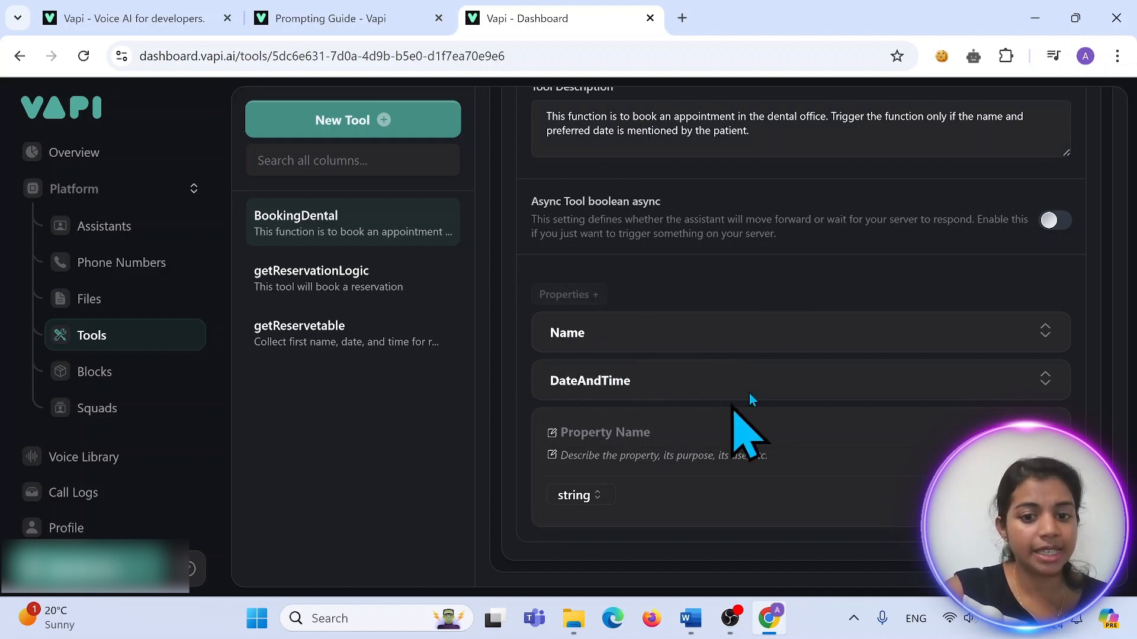
{"action": "left_click", "coordinate": [592, 332]}
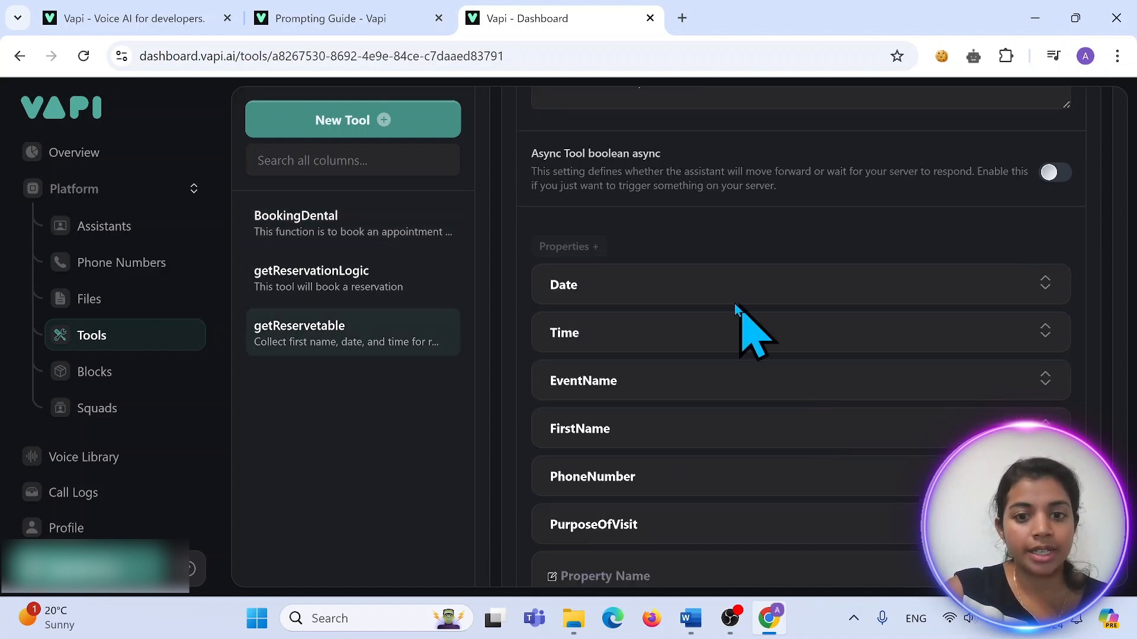
{"action": "left_click", "coordinate": [410, 222]}
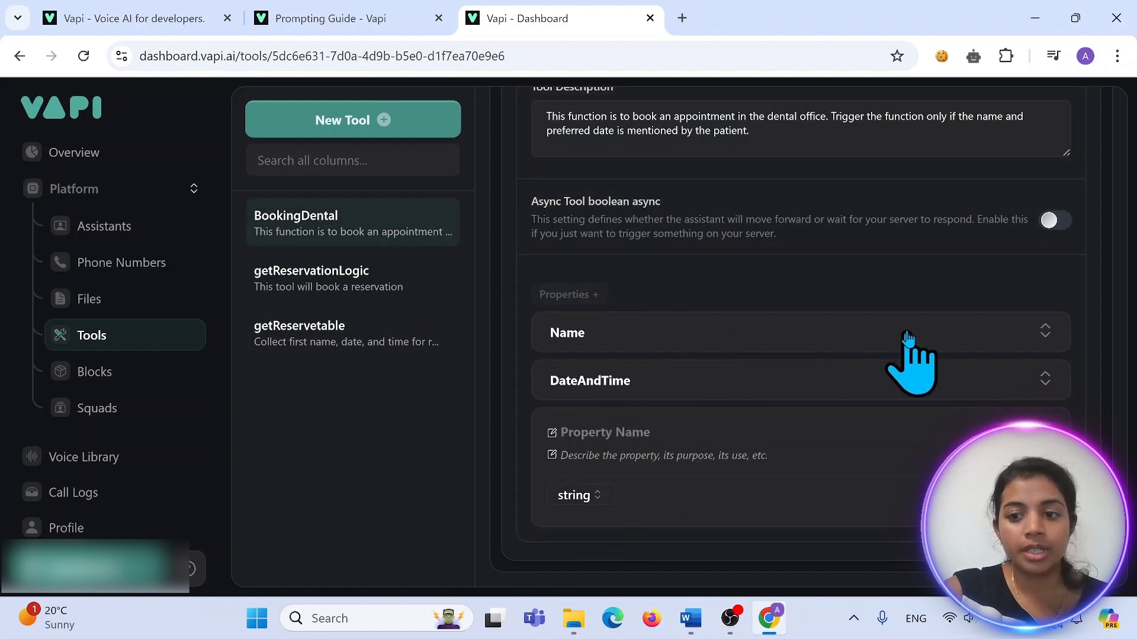
{"action": "left_click", "coordinate": [929, 371]}
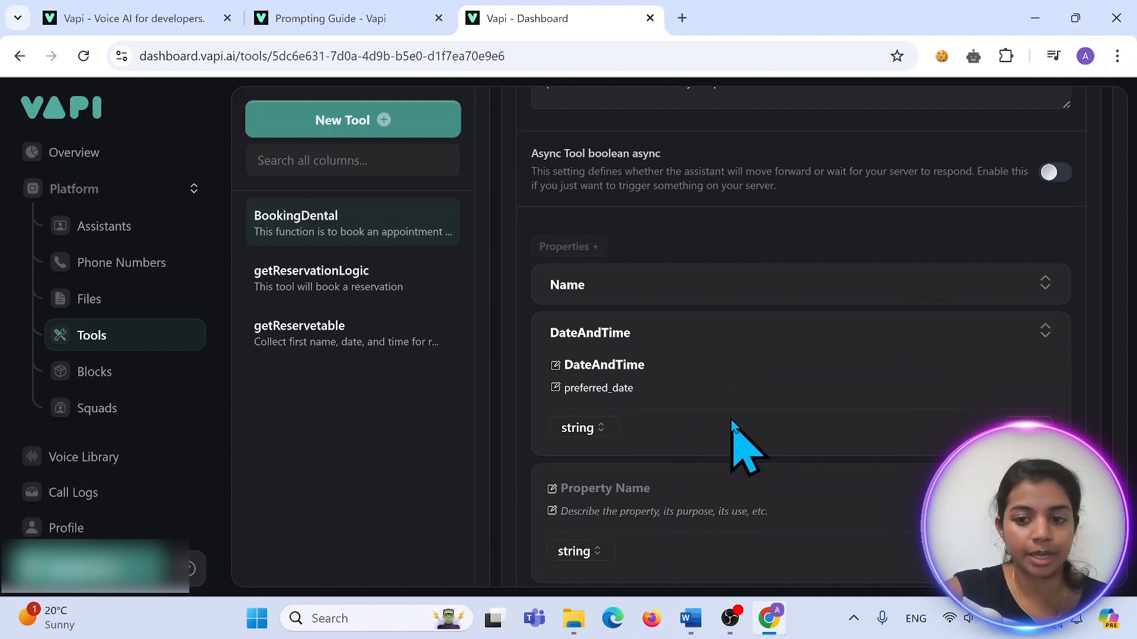
{"action": "key", "text": "Down"}
{"action": "key", "text": "Down"}
{"action": "key", "text": "Down"}
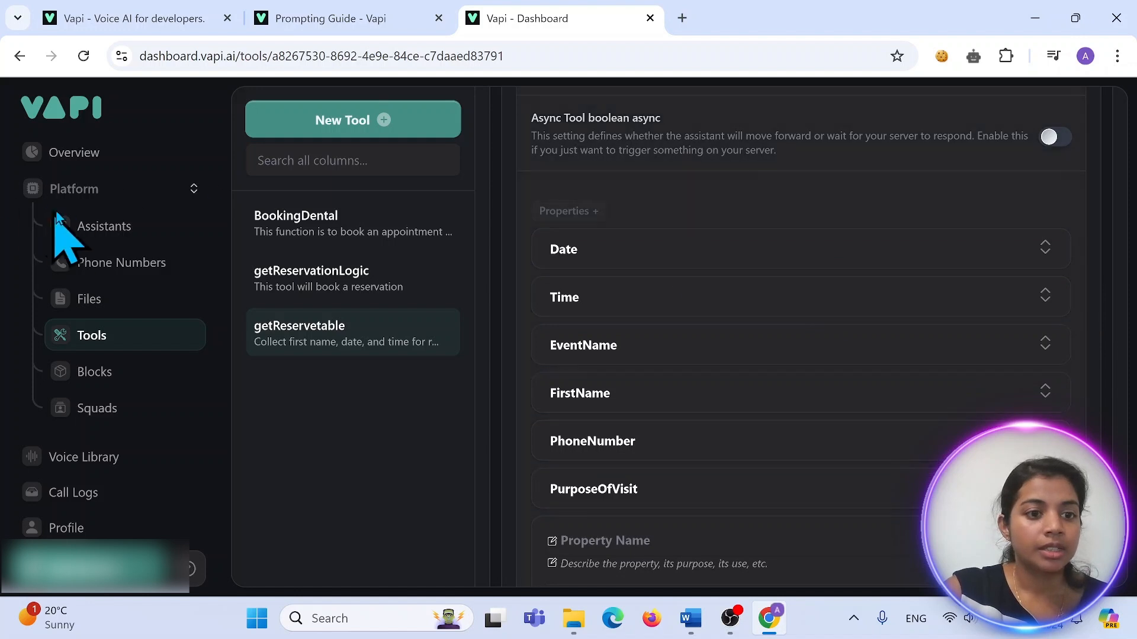
In the assistant using the en-US-BrianMultilingualNeural voice, replace the getReservationLogic tool with BookingDental and publish the change
{"action": "left_click", "coordinate": [83, 225]}
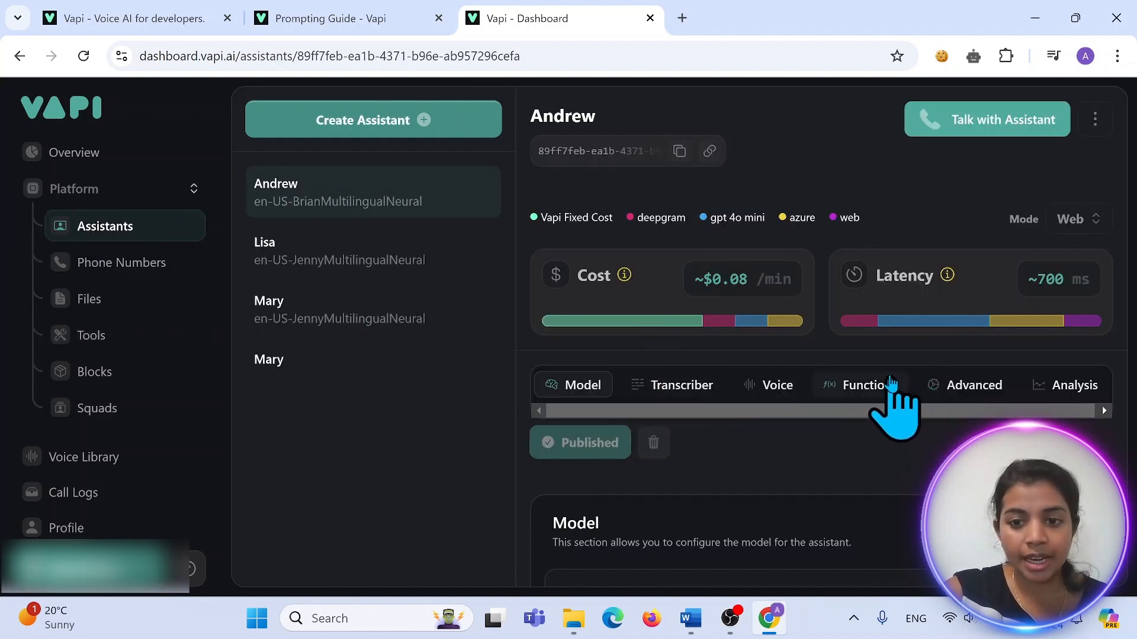
{"action": "left_click", "coordinate": [889, 383]}
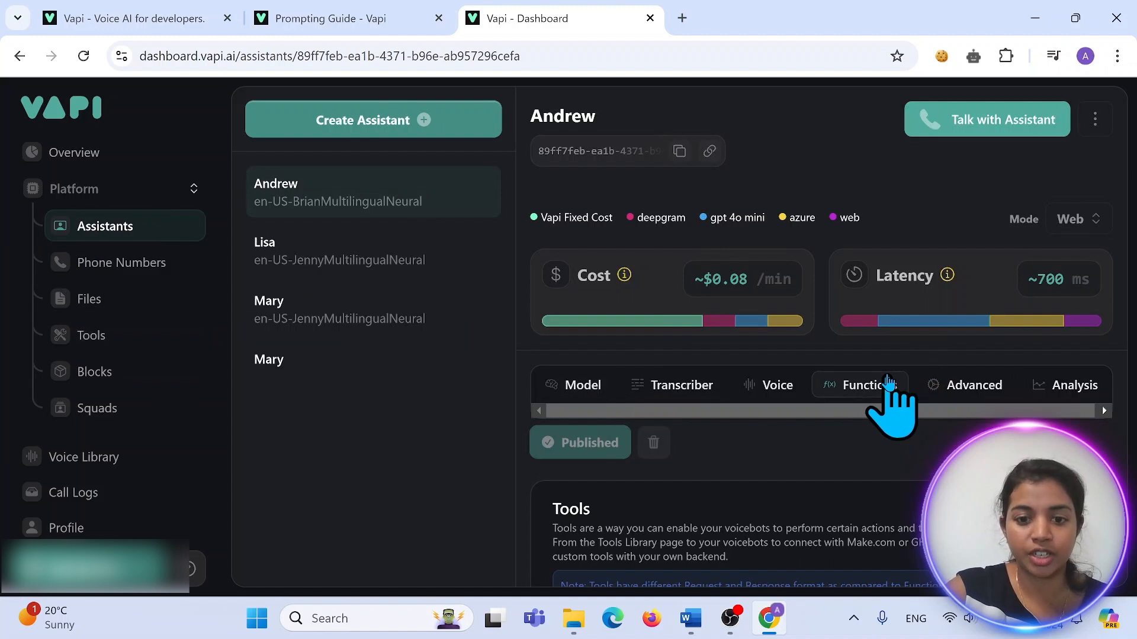
{"action": "scroll", "coordinate": [1132, 306], "scroll_direction": "down", "scroll_amount": 4}
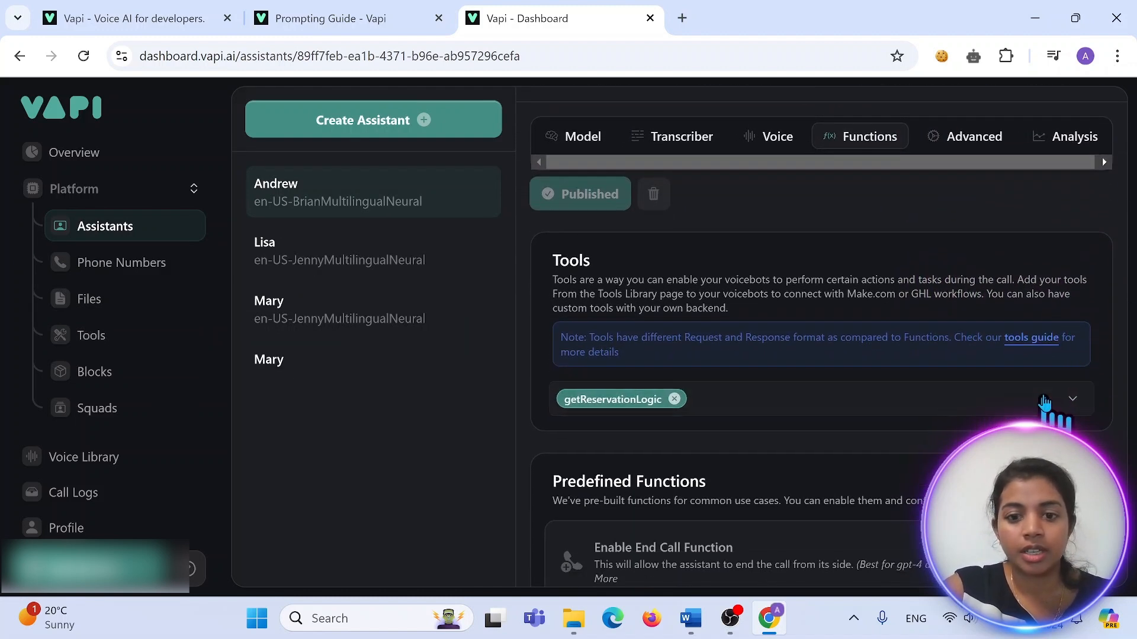
{"action": "left_click", "coordinate": [1046, 405]}
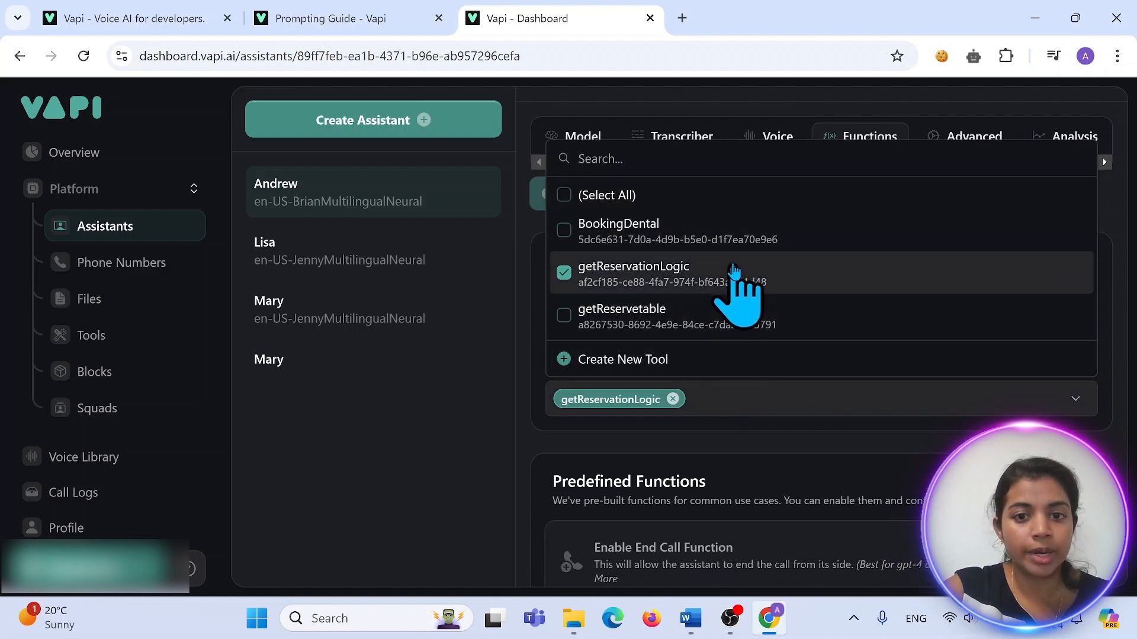
{"action": "left_click", "coordinate": [755, 231]}
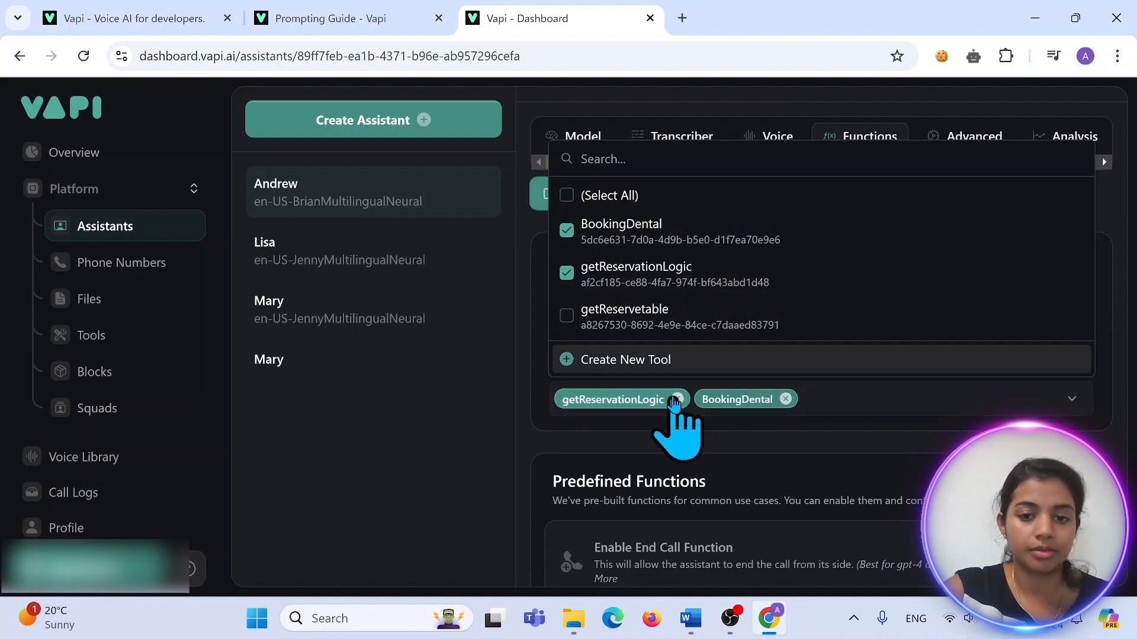
{"action": "left_click", "coordinate": [675, 401]}
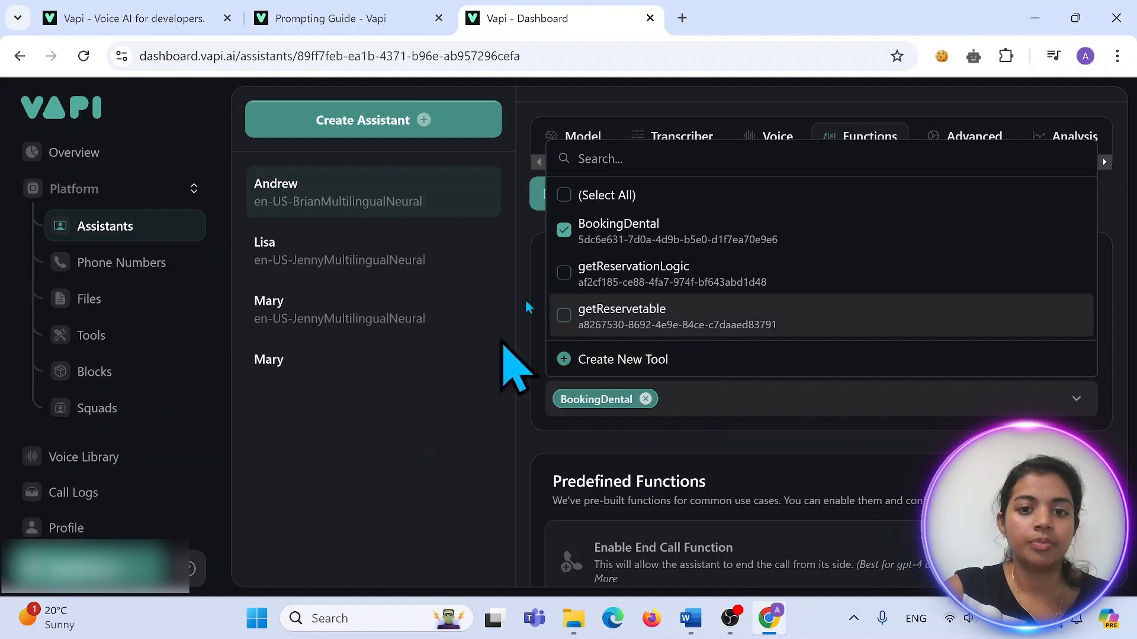
{"action": "left_click", "coordinate": [472, 474]}
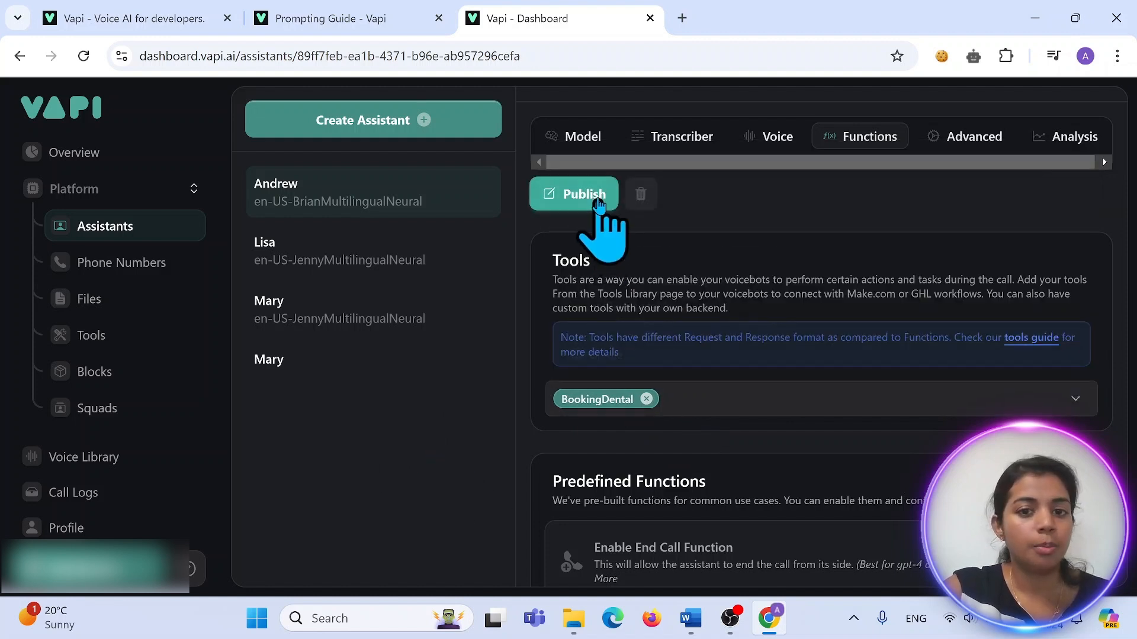
{"action": "left_click", "coordinate": [599, 198]}
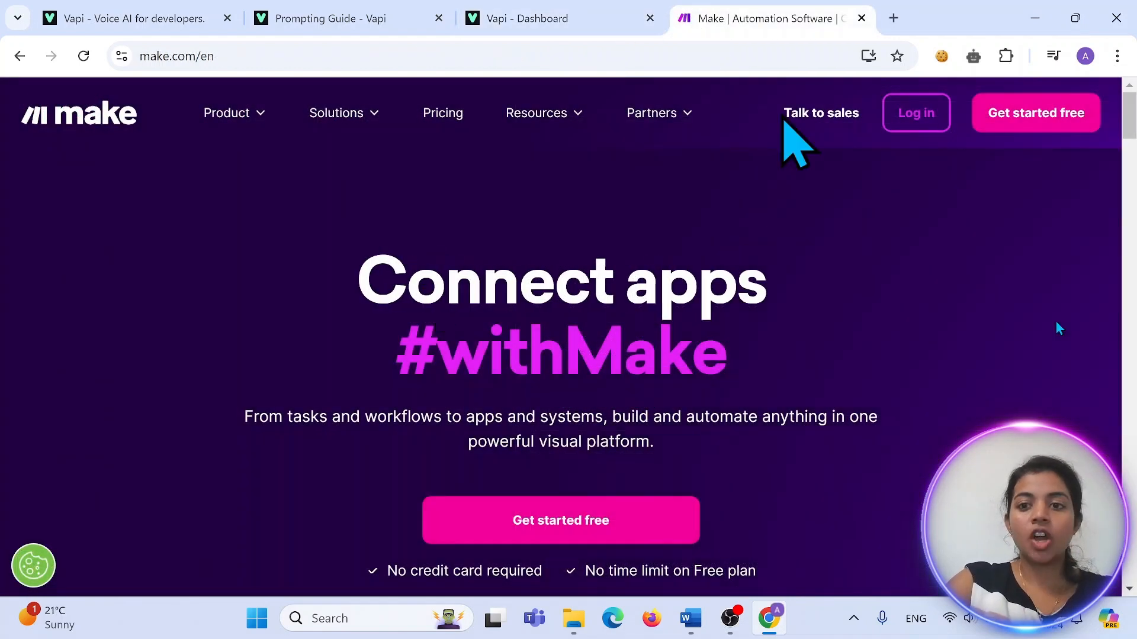
Log in to Make and create a new scenario with a Custom webhook as its trigger
{"action": "left_click", "coordinate": [916, 114]}
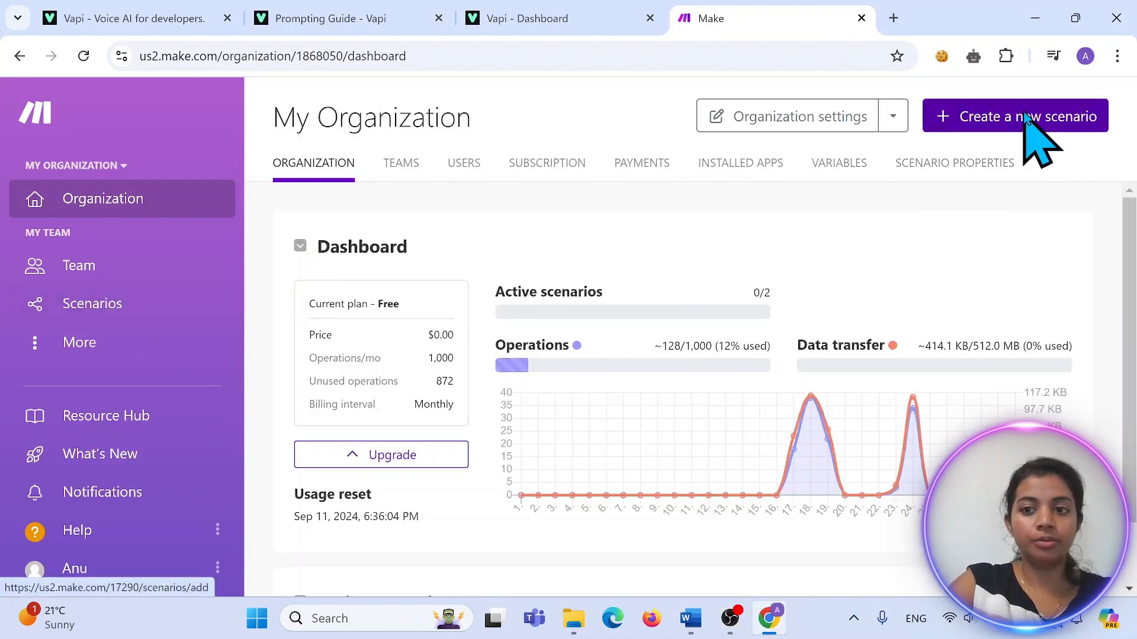
{"action": "left_click", "coordinate": [1026, 117]}
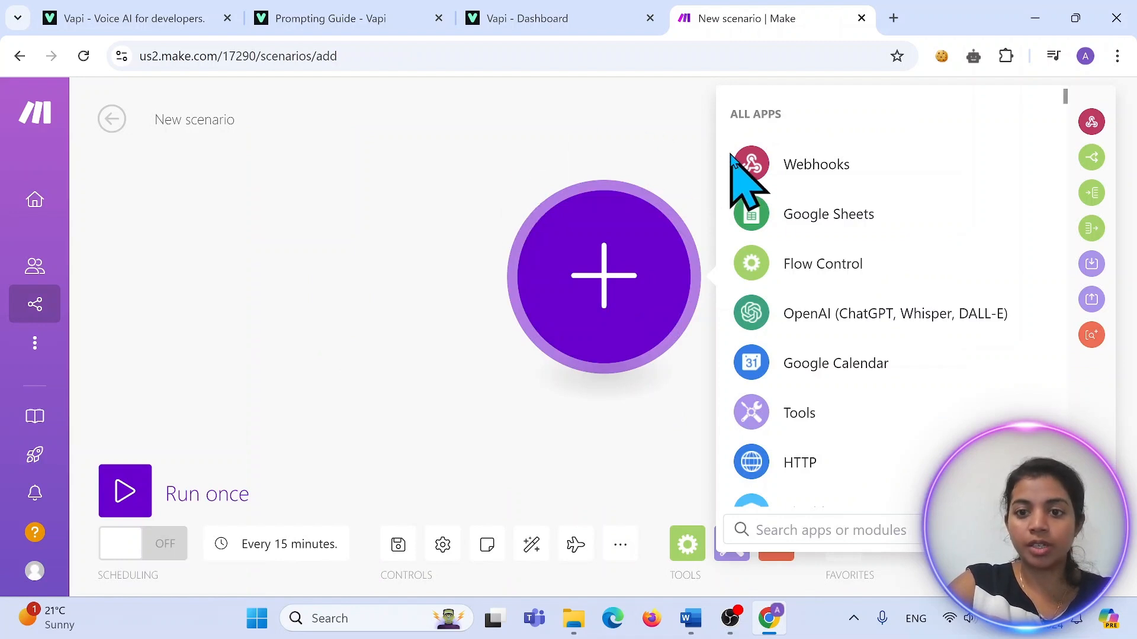
{"action": "left_click", "coordinate": [813, 164]}
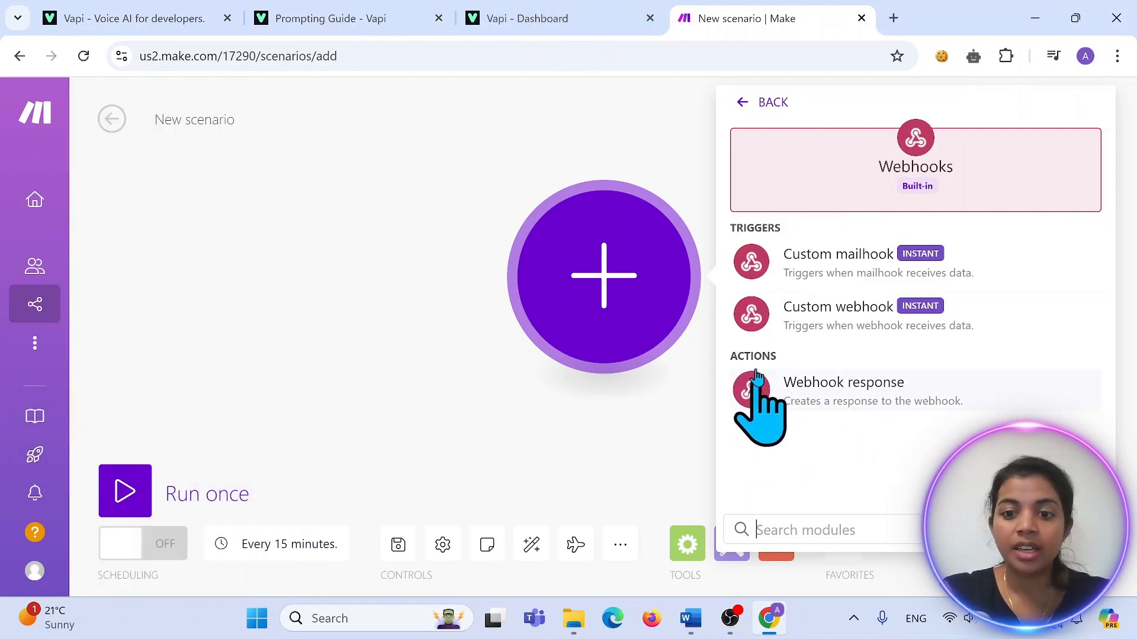
{"action": "left_click", "coordinate": [937, 323]}
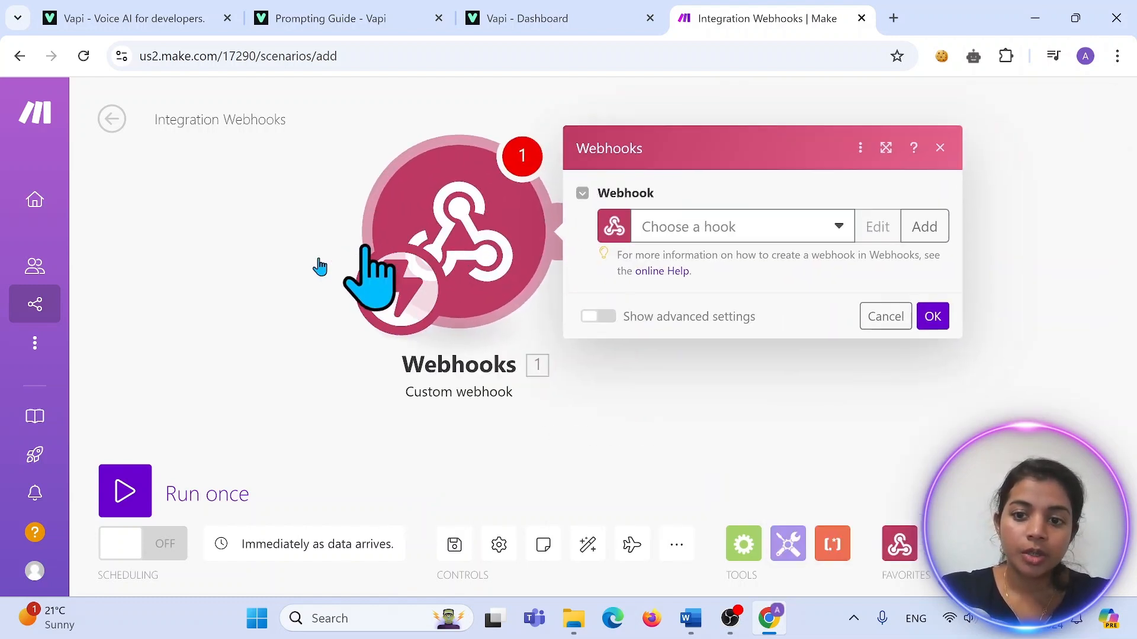
Create a webhook with the default name for the trigger and check the Server URL field of BookingDental's Make integration in Vapi
{"action": "left_click", "coordinate": [738, 257]}
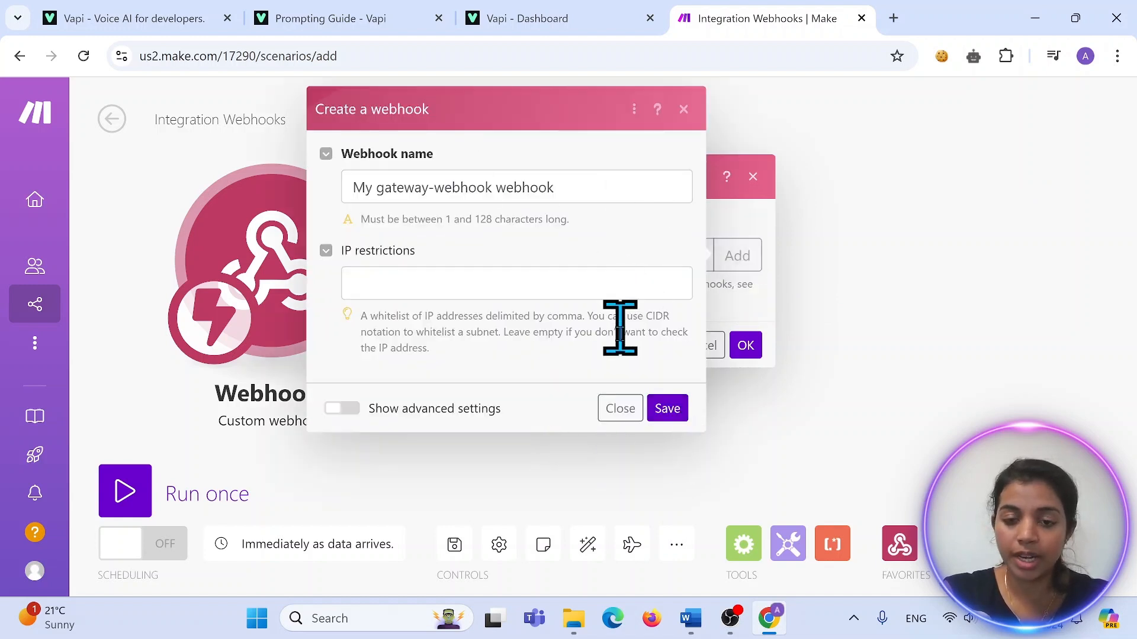
{"action": "left_click", "coordinate": [663, 408]}
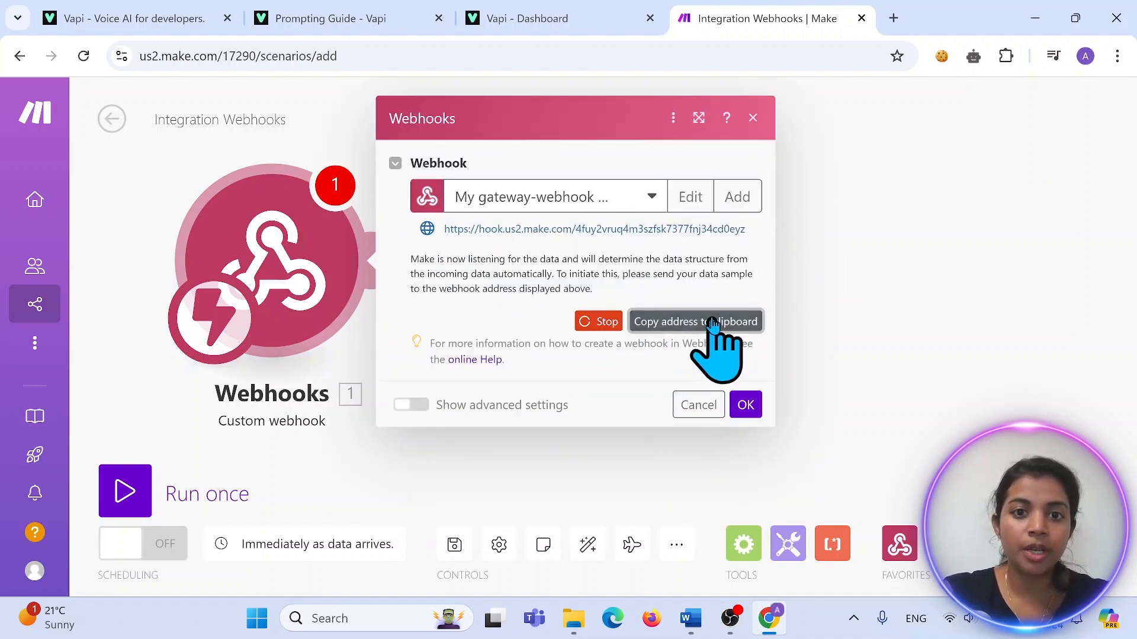
{"action": "left_click", "coordinate": [584, 14]}
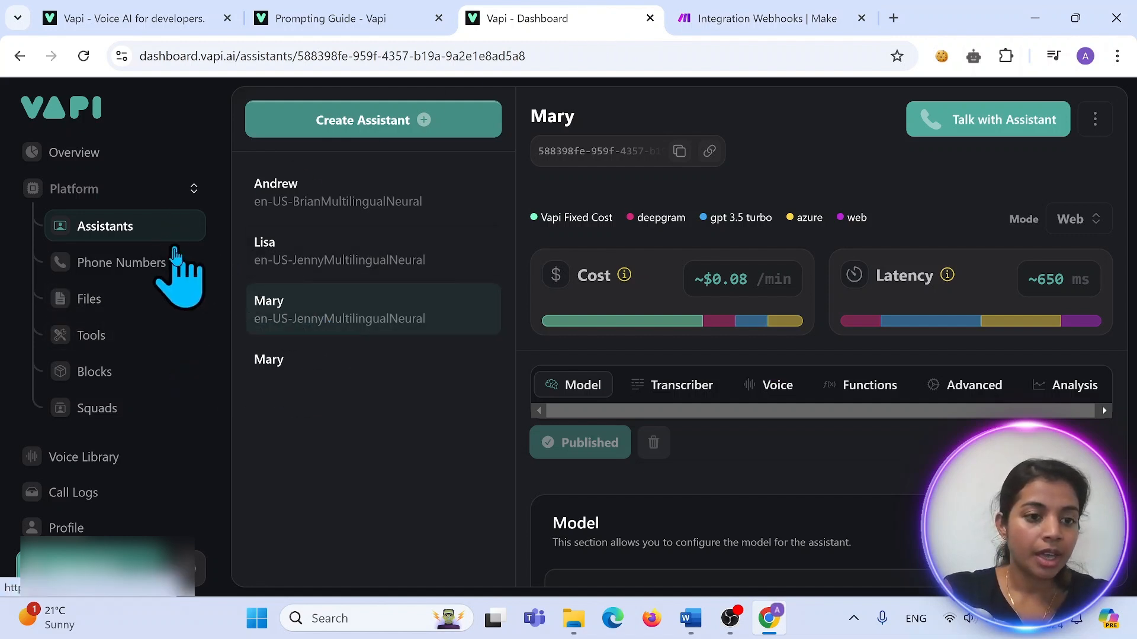
{"action": "left_click", "coordinate": [156, 342]}
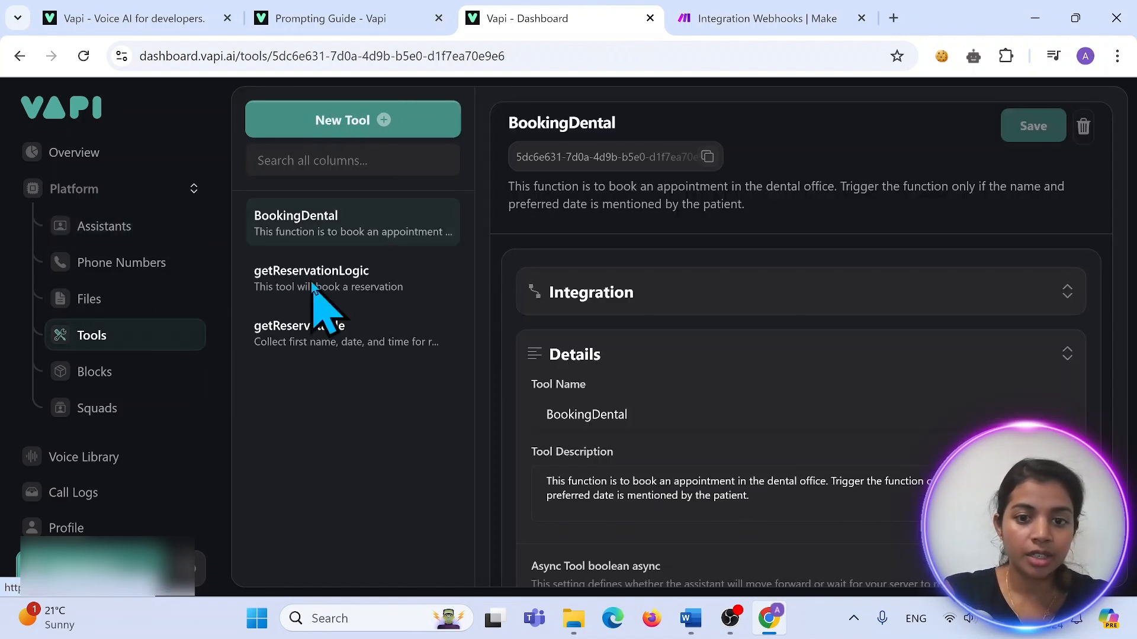
{"action": "left_click", "coordinate": [789, 294]}
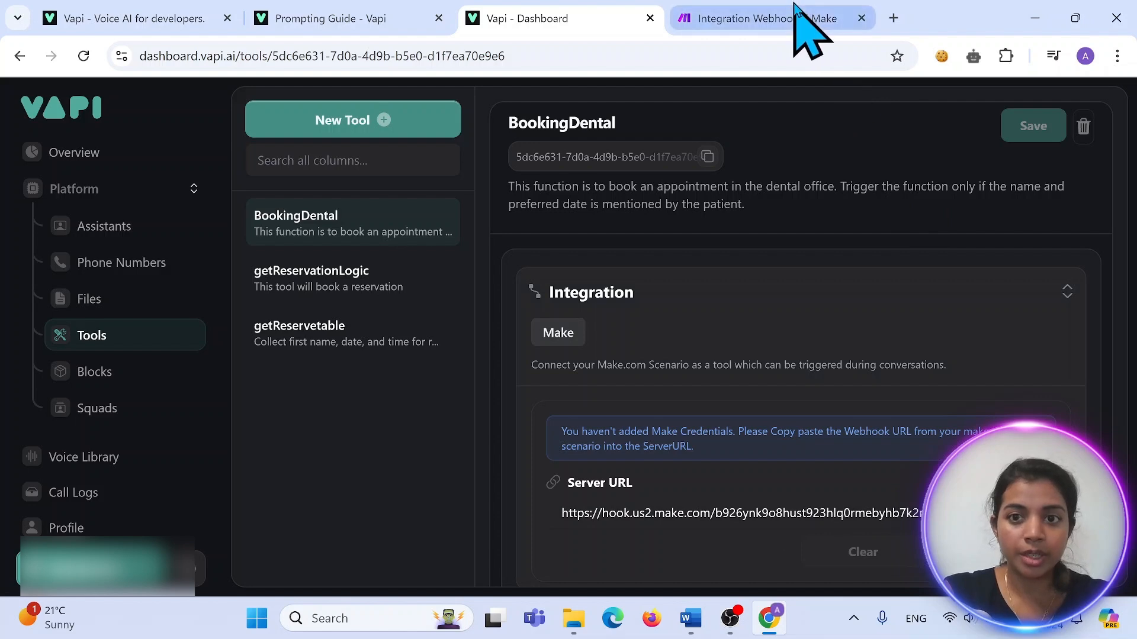
{"action": "left_click", "coordinate": [795, 18]}
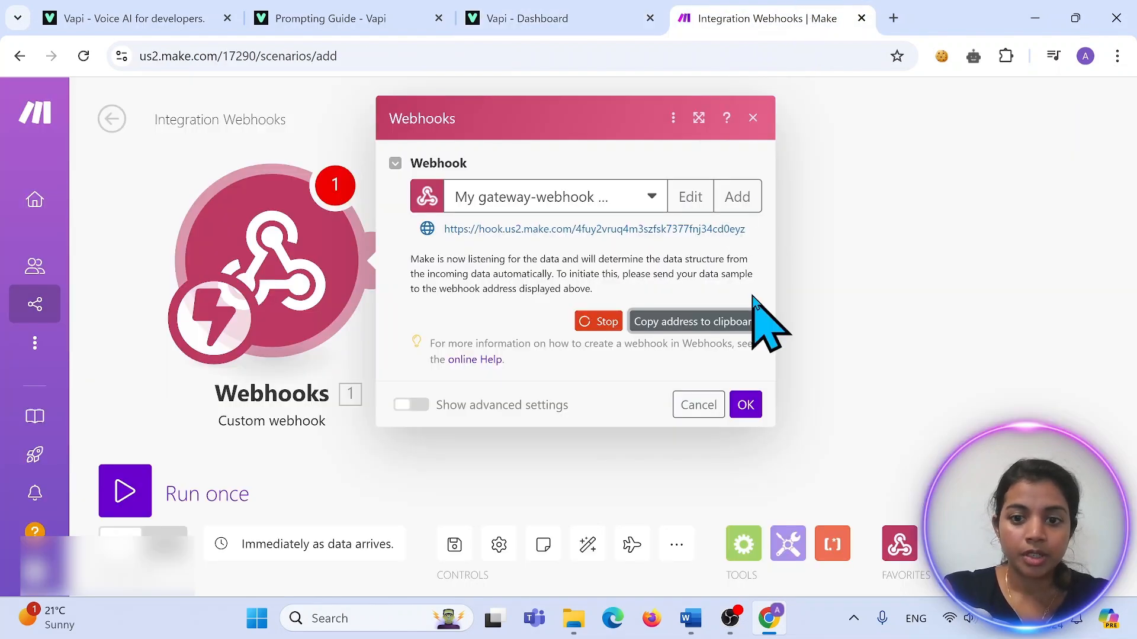
{"action": "left_click", "coordinate": [746, 406]}
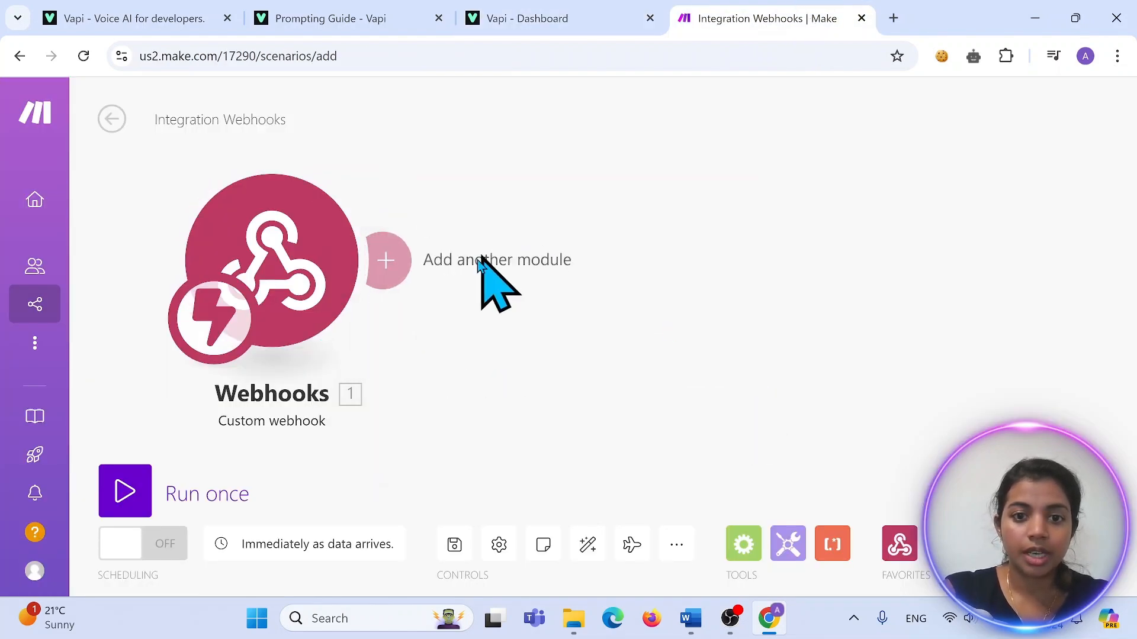
Add a Google Calendar Create an Event module after the Custom webhook and look over its settings
{"action": "right_click", "coordinate": [749, 163]}
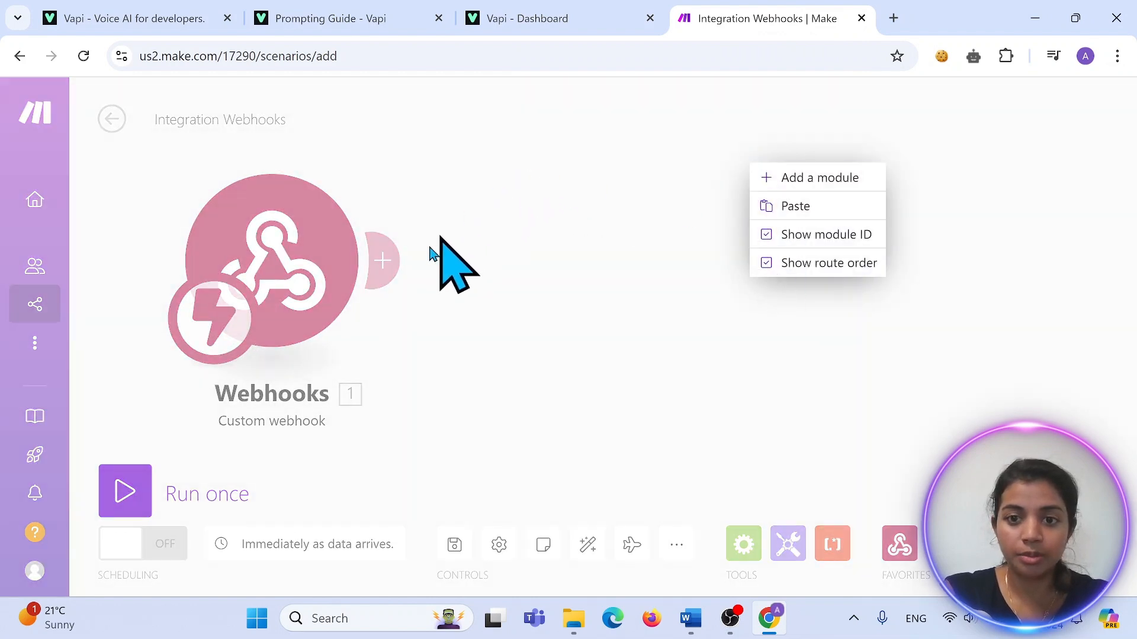
{"action": "left_click", "coordinate": [764, 177]}
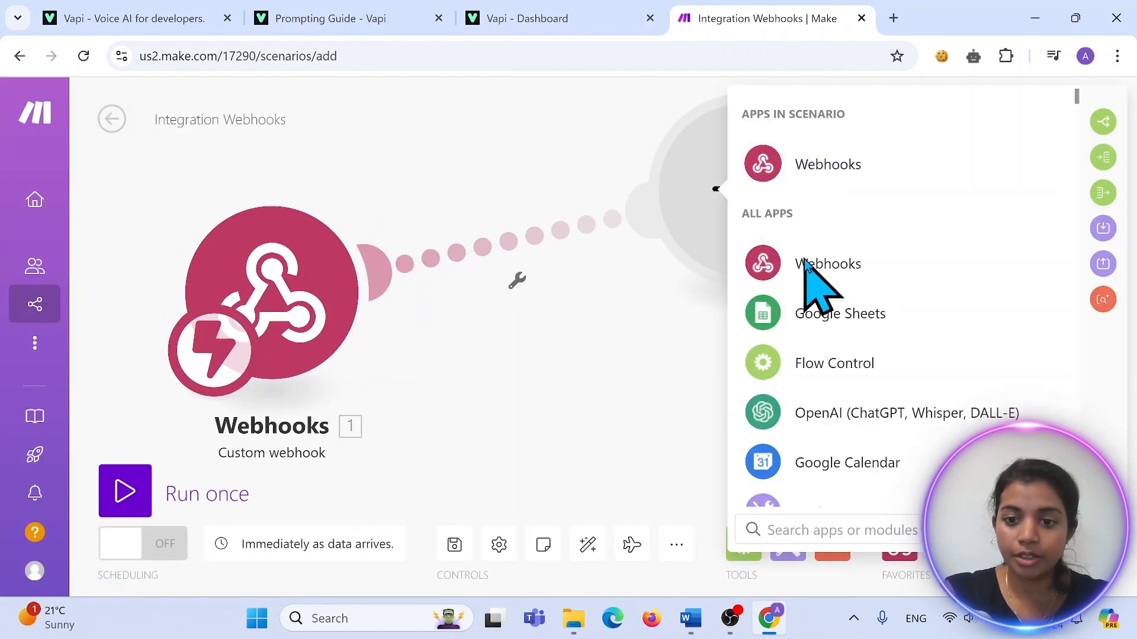
{"action": "left_click", "coordinate": [810, 457]}
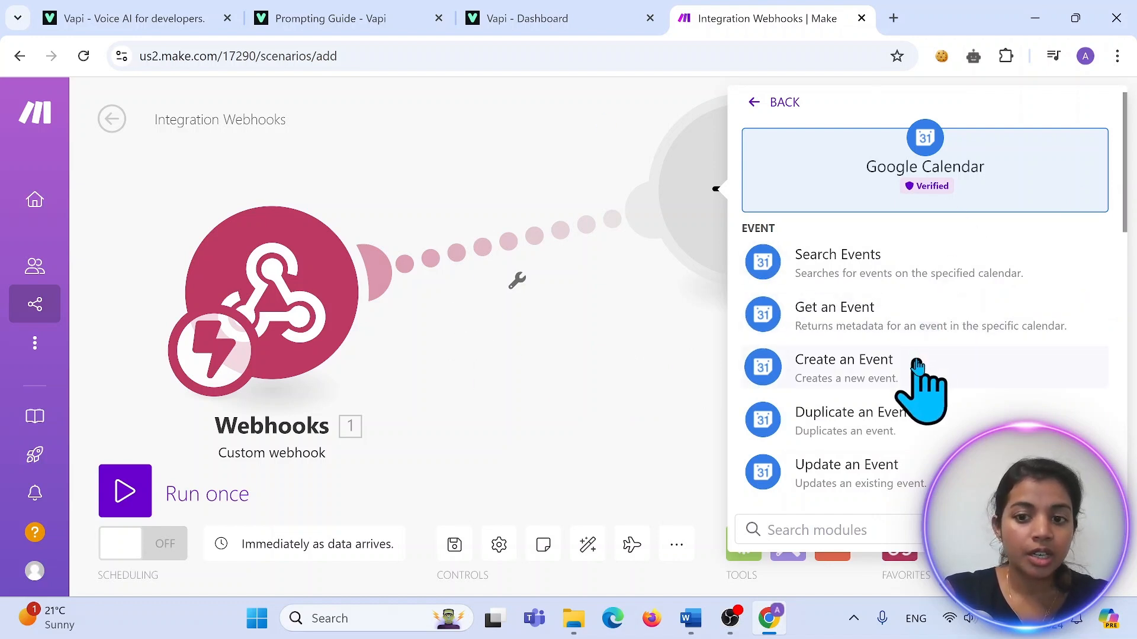
{"action": "left_click", "coordinate": [924, 379]}
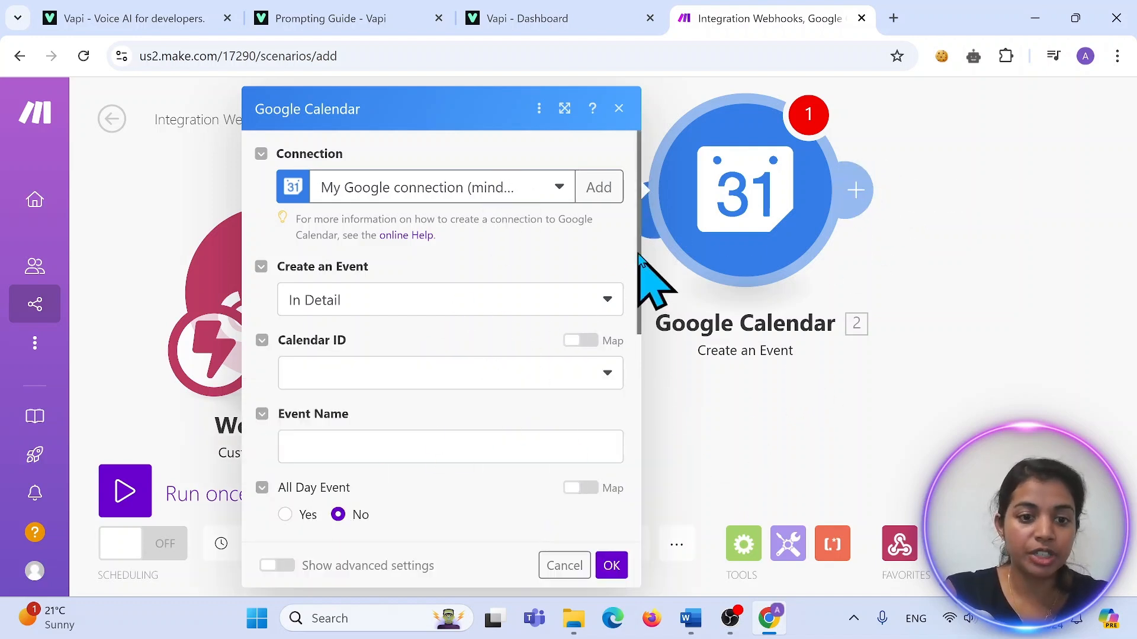
{"action": "left_click_drag", "start_coordinate": [638, 255], "coordinate": [638, 333]}
{"action": "left_click", "coordinate": [726, 383]}
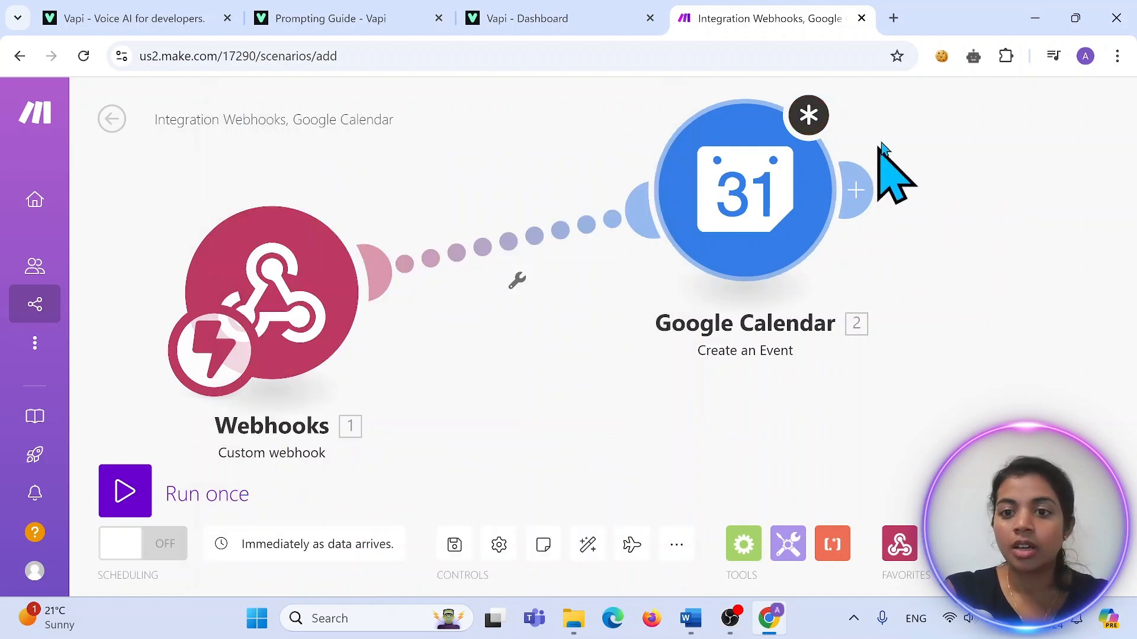
Add a Webhook response module with status 200 and an empty body after the Google Calendar module
{"action": "left_click", "coordinate": [852, 180]}
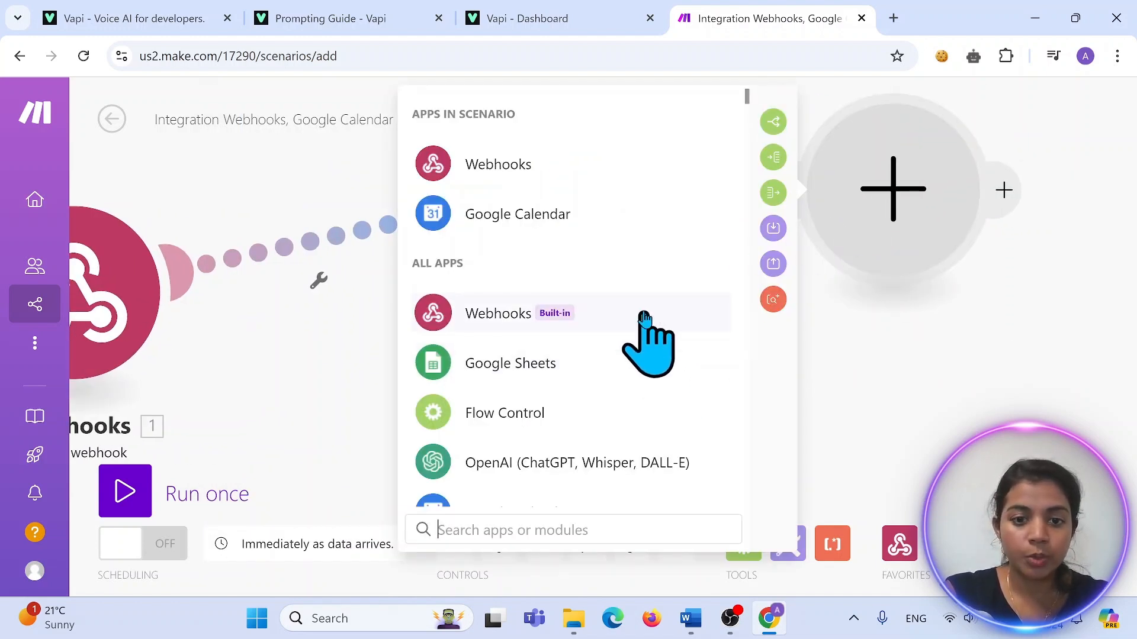
{"action": "left_click", "coordinate": [644, 317]}
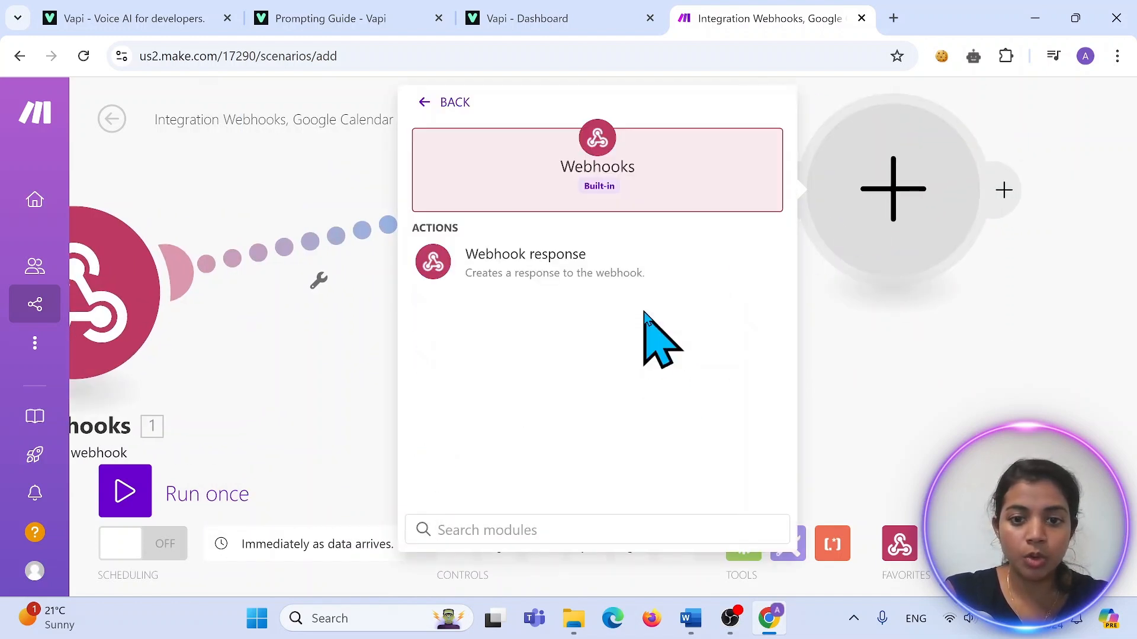
{"action": "left_click", "coordinate": [626, 255]}
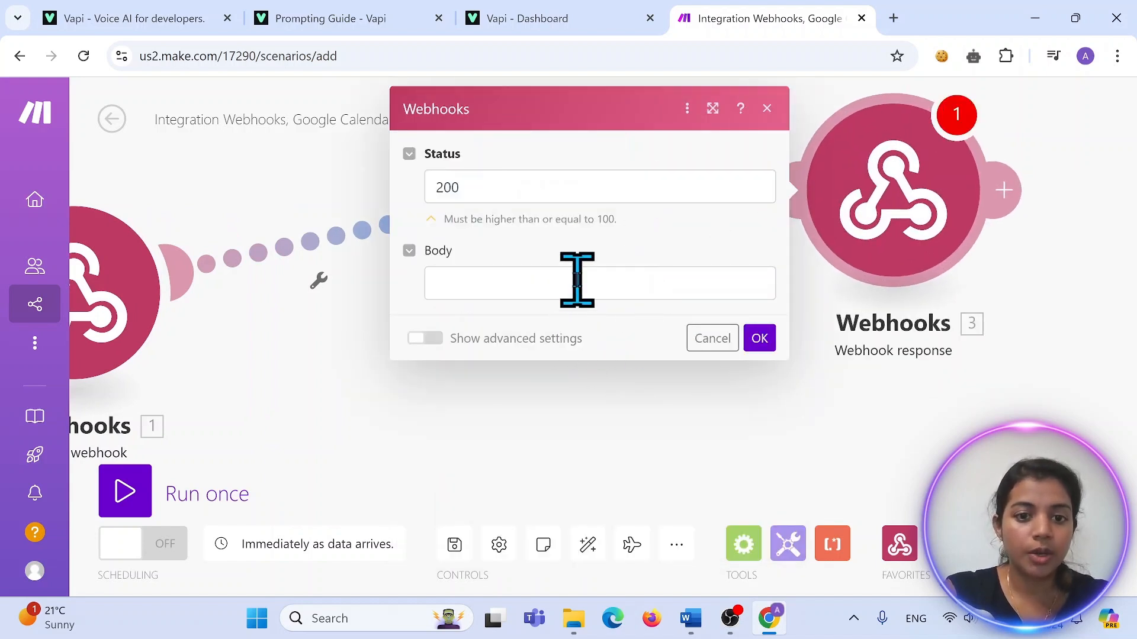
{"action": "left_click", "coordinate": [578, 279]}
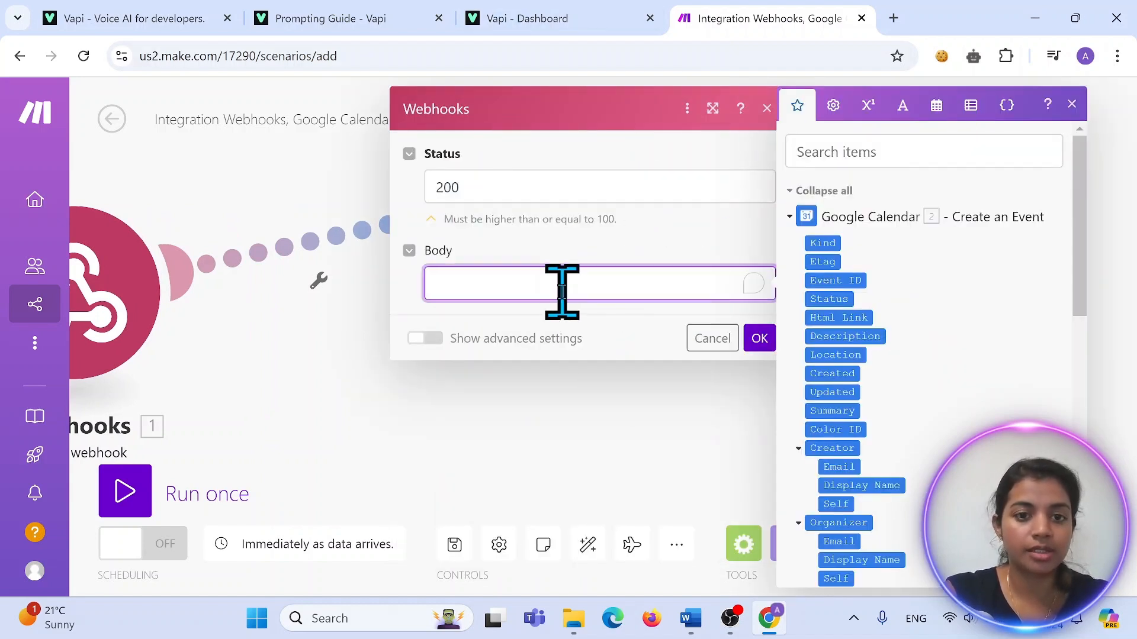
{"action": "left_click", "coordinate": [760, 340]}
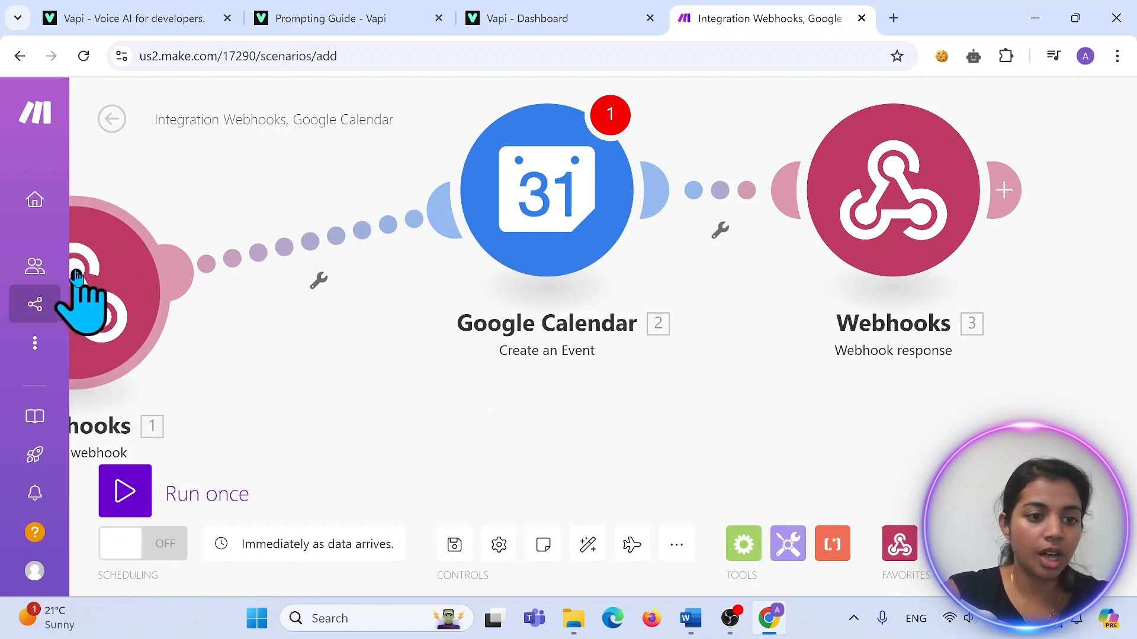
Discard the unsaved scenario and open the existing "DentalBookingwith google calendar" scenario for editing
{"action": "left_click", "coordinate": [44, 304]}
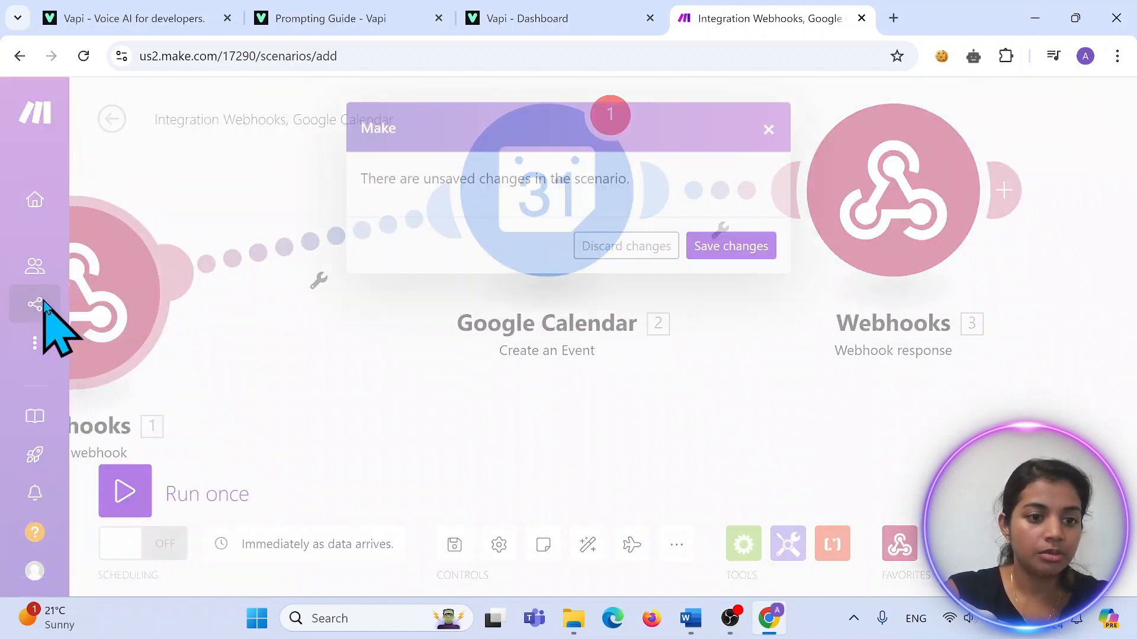
{"action": "left_click", "coordinate": [634, 252]}
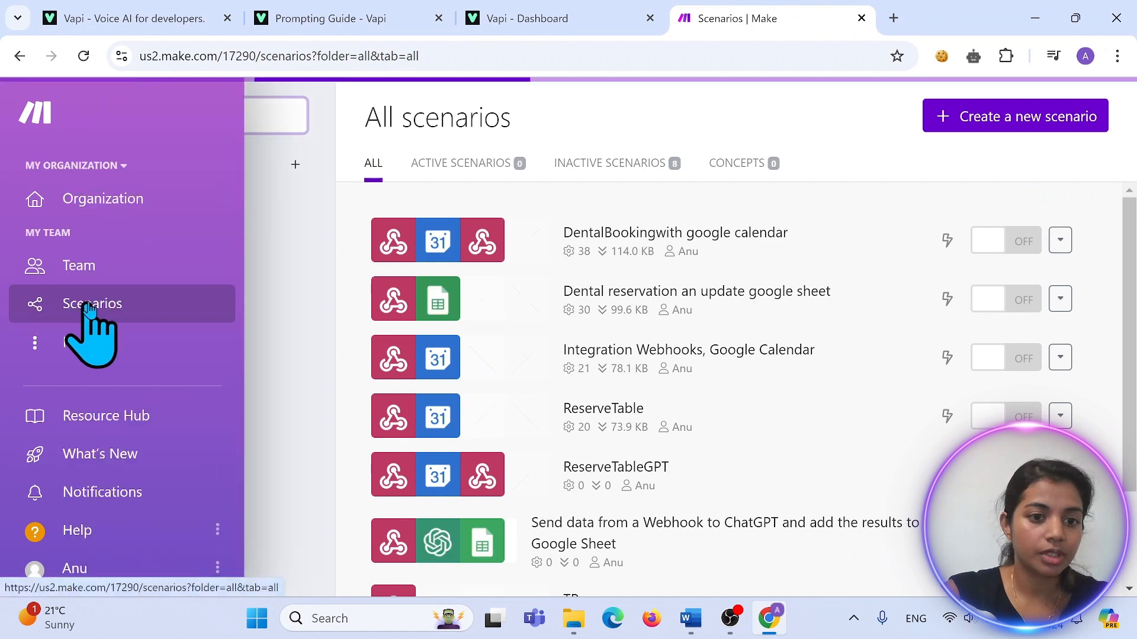
{"action": "left_click", "coordinate": [484, 249]}
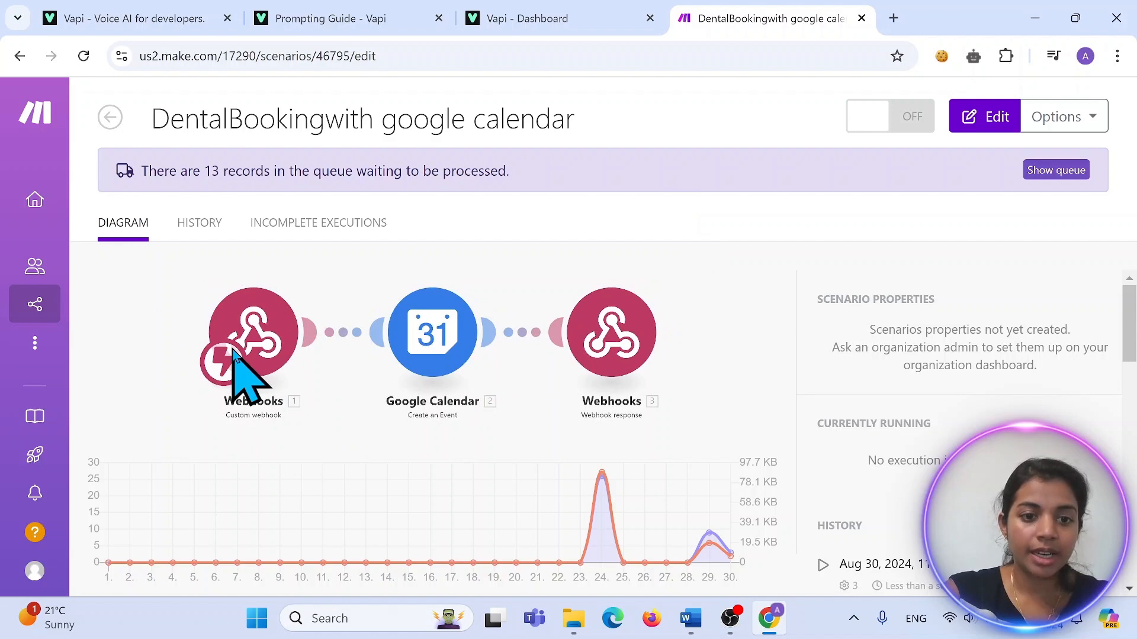
{"action": "left_click", "coordinate": [234, 353]}
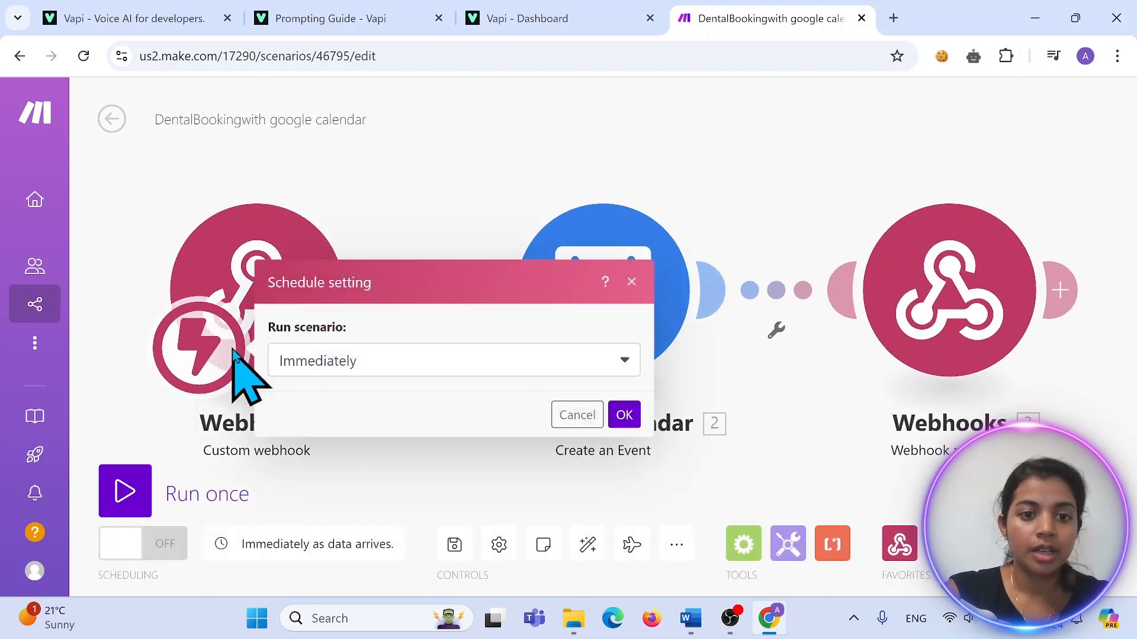
{"action": "left_click", "coordinate": [584, 419]}
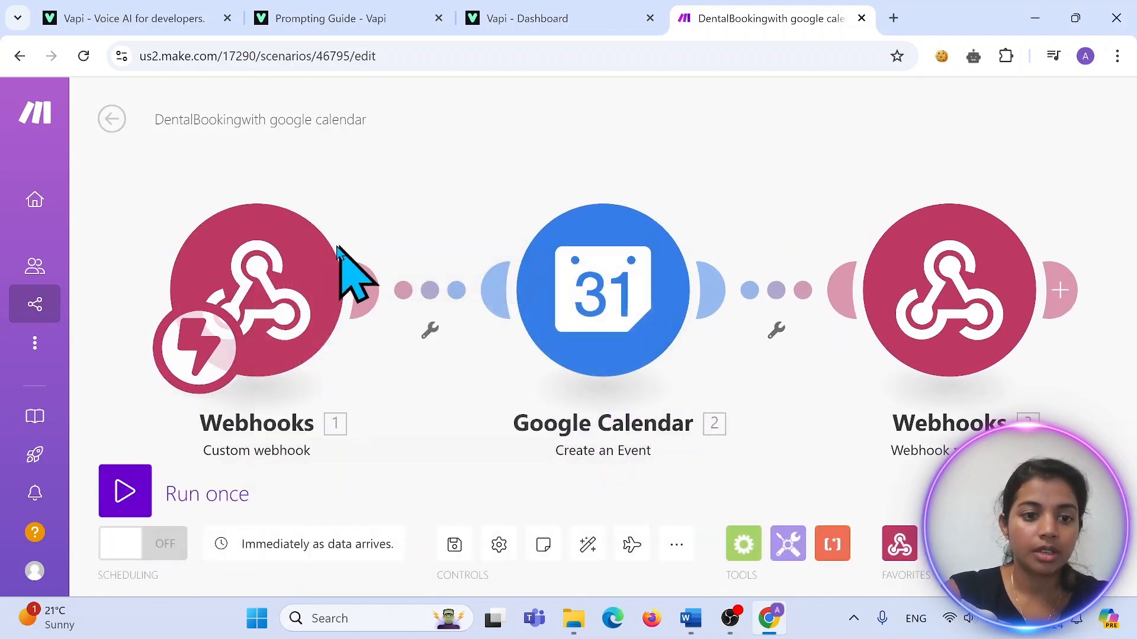
Compare the vapi_dental_booking webhook address in the Custom webhook module with BookingDental's Server URL in Vapi
{"action": "left_click", "coordinate": [315, 290]}
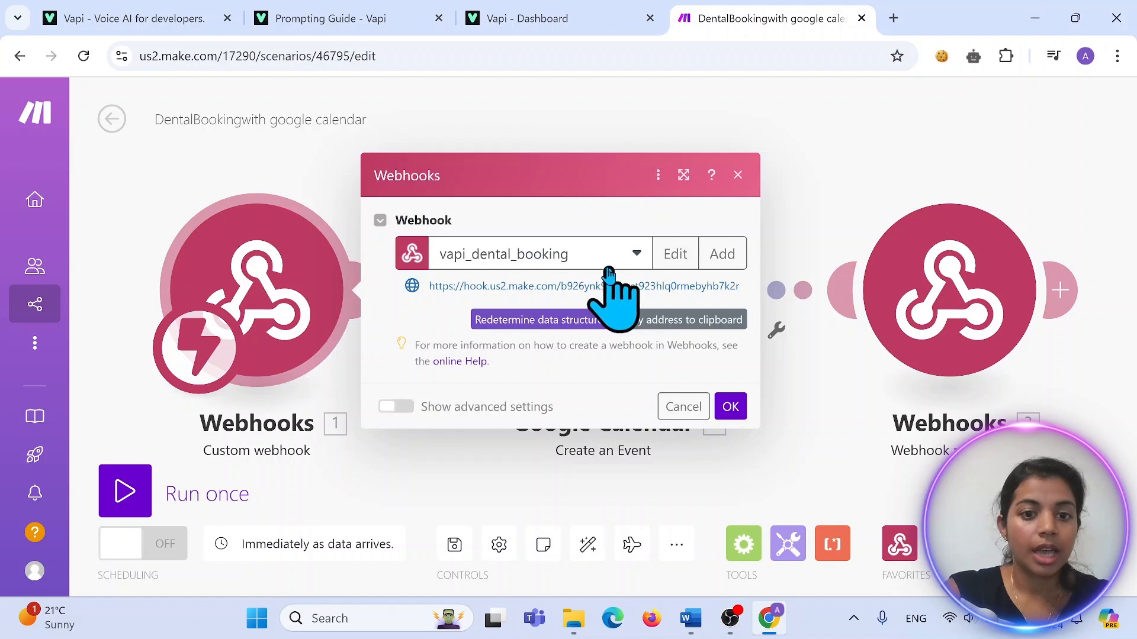
{"action": "left_click", "coordinate": [543, 17]}
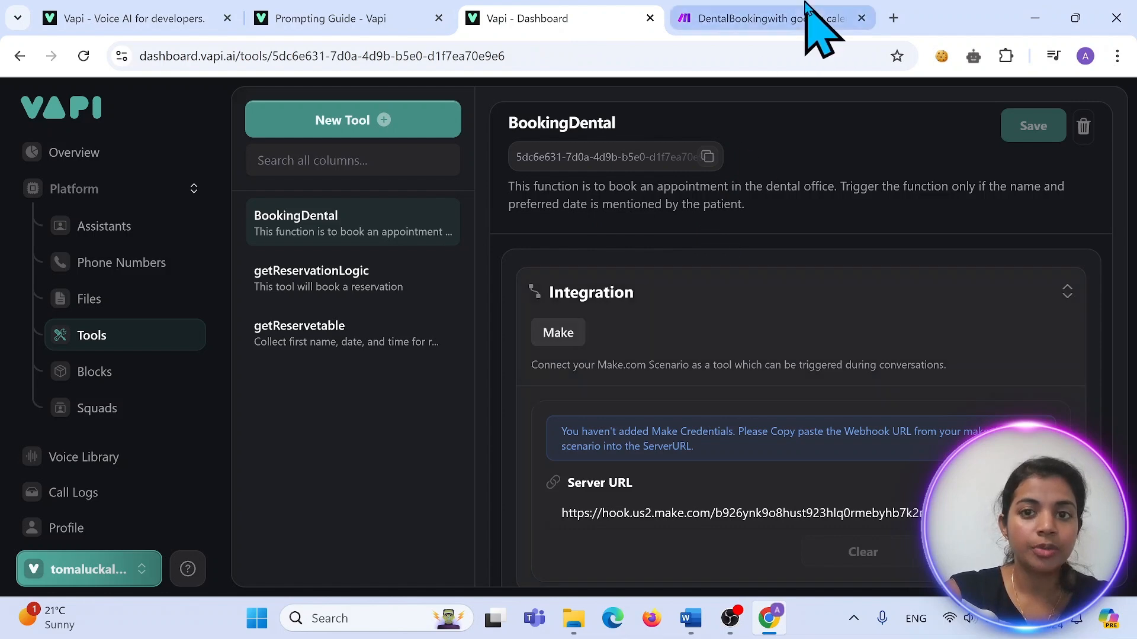
{"action": "left_click", "coordinate": [814, 16]}
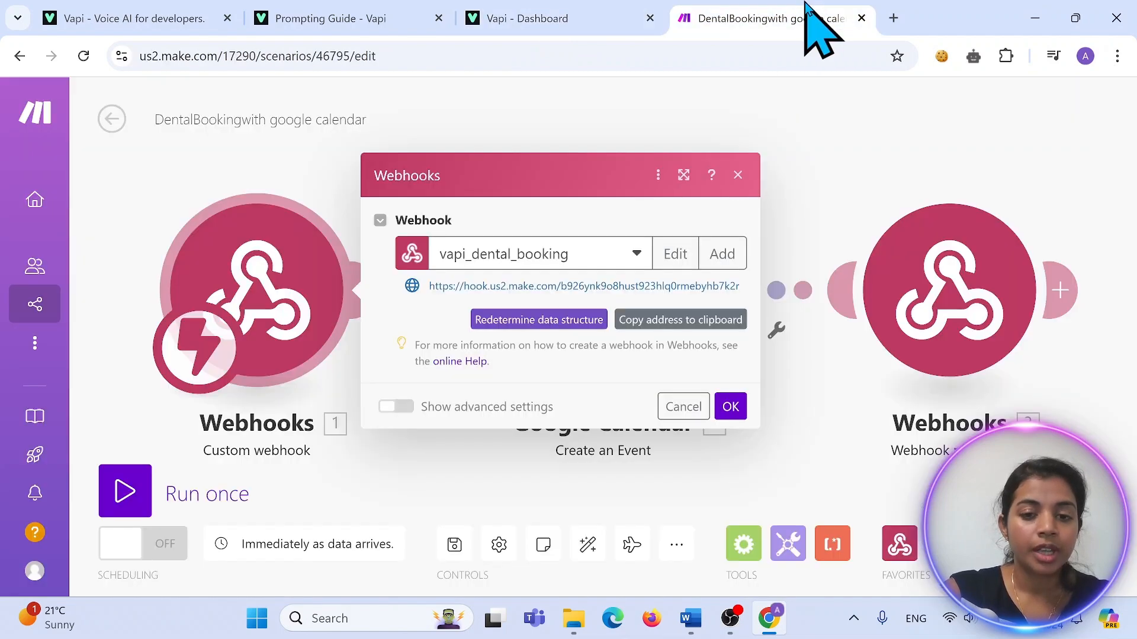
{"action": "left_click", "coordinate": [732, 408]}
Inspect the Google Calendar module's Event Name mapping and expand the webhook's toolCalls function down to its arguments
{"action": "left_click", "coordinate": [647, 286]}
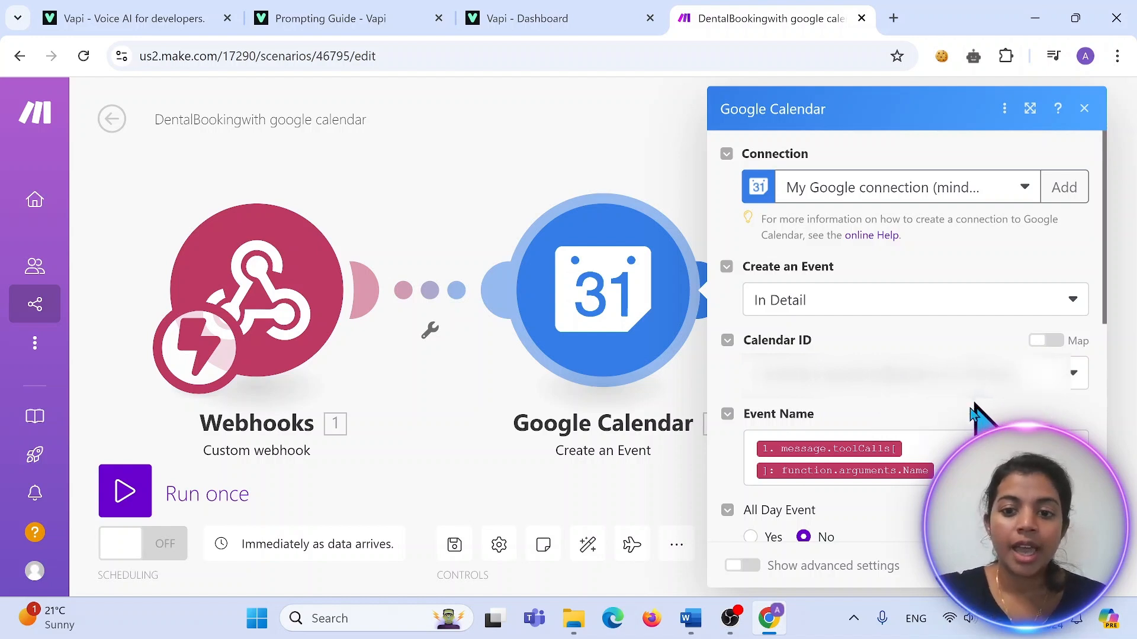
{"action": "left_click", "coordinate": [851, 453]}
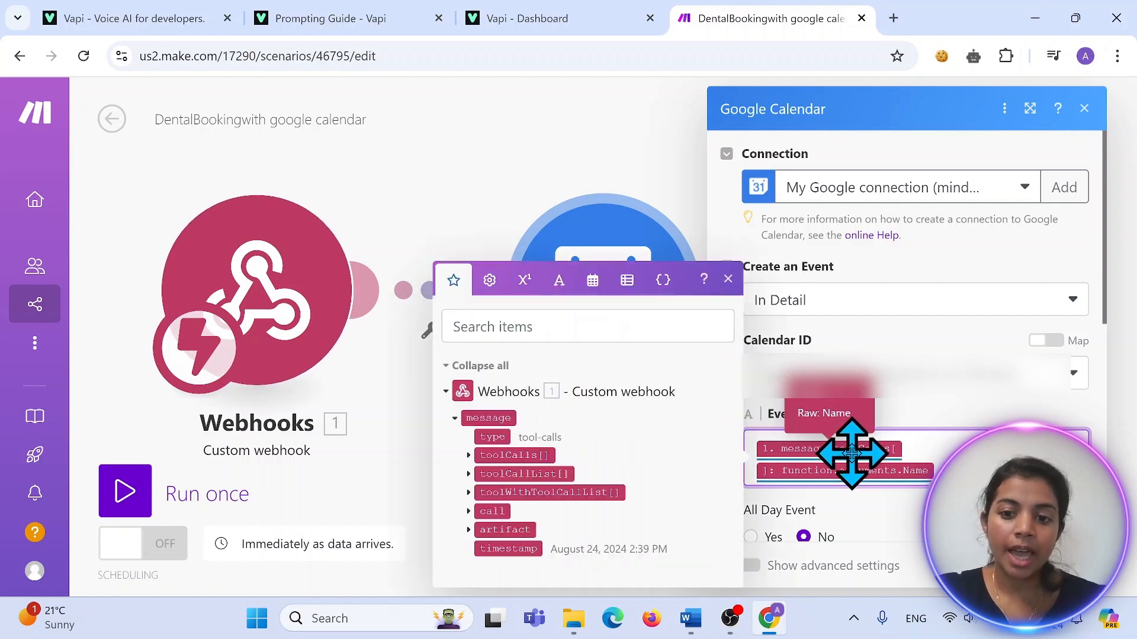
{"action": "left_click", "coordinate": [470, 456]}
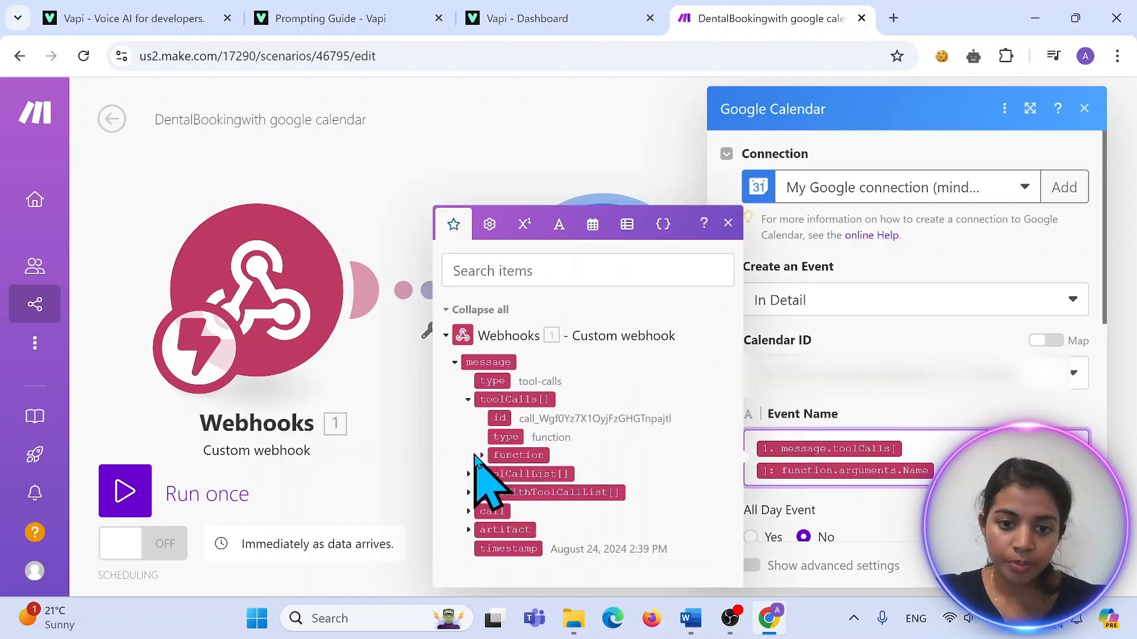
{"action": "left_click", "coordinate": [481, 455]}
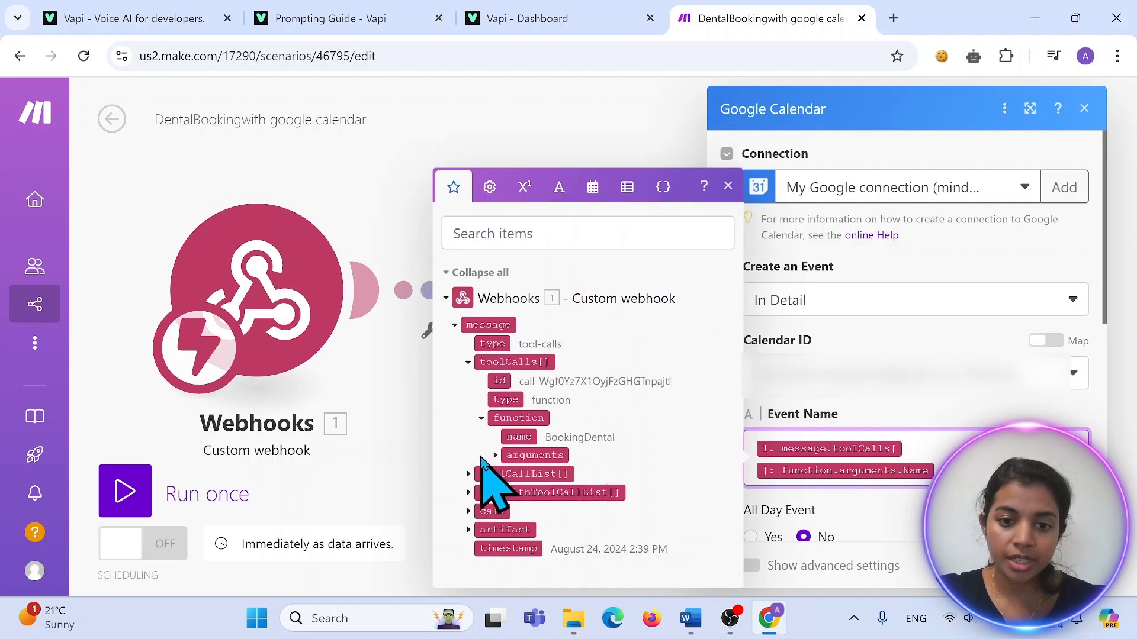
{"action": "left_click", "coordinate": [496, 456]}
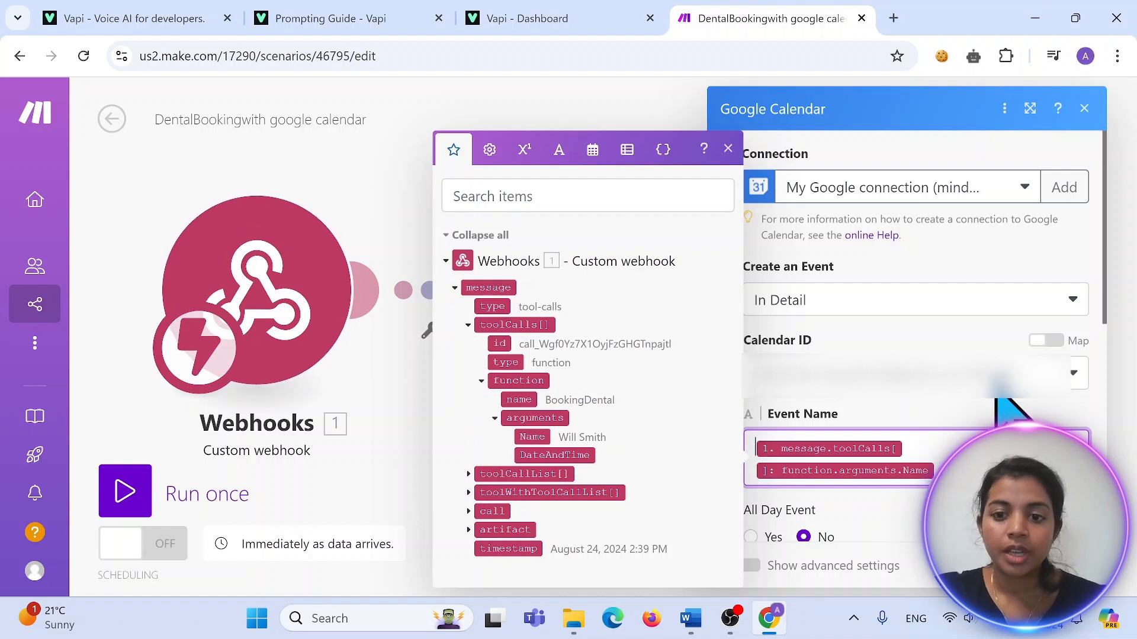
{"action": "left_click", "coordinate": [1033, 414]}
Review the Start Date mapping, End Date and Duration settings of the Google Calendar module, then close its settings
{"action": "scroll", "coordinate": [1033, 415], "scroll_direction": "down", "scroll_amount": 3}
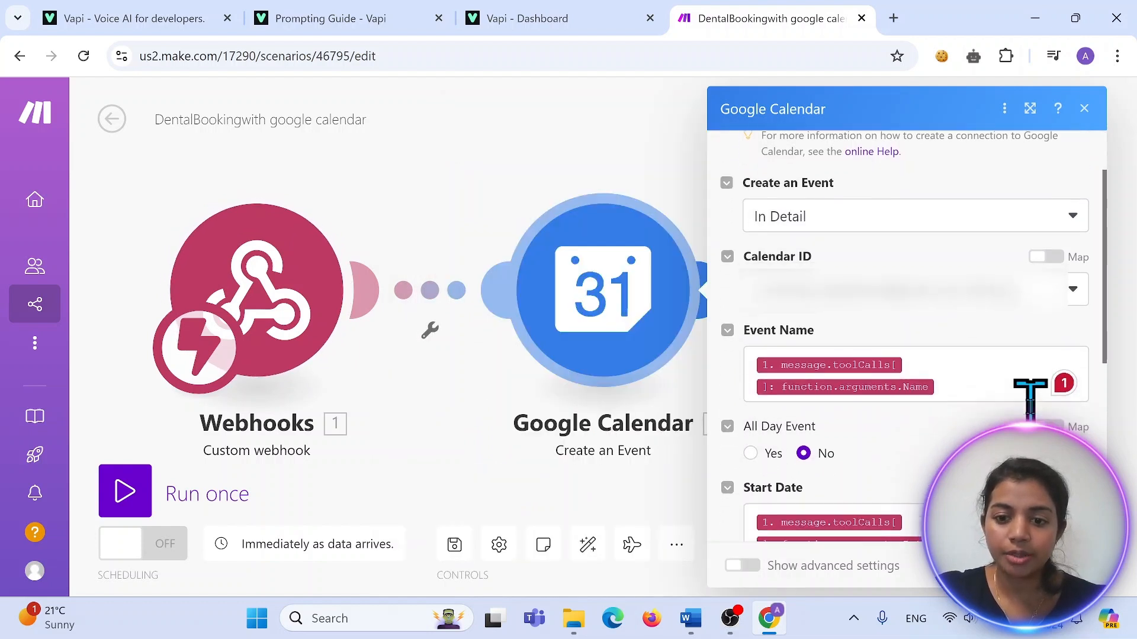
{"action": "left_click", "coordinate": [1035, 408]}
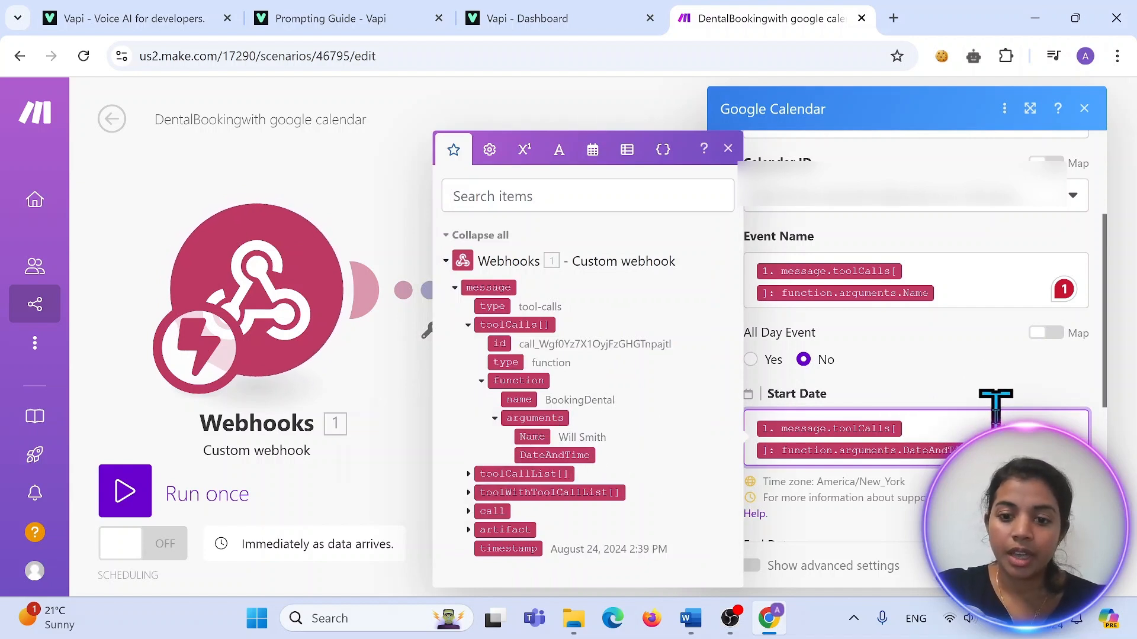
{"action": "scroll", "coordinate": [905, 355], "scroll_direction": "down", "scroll_amount": 5}
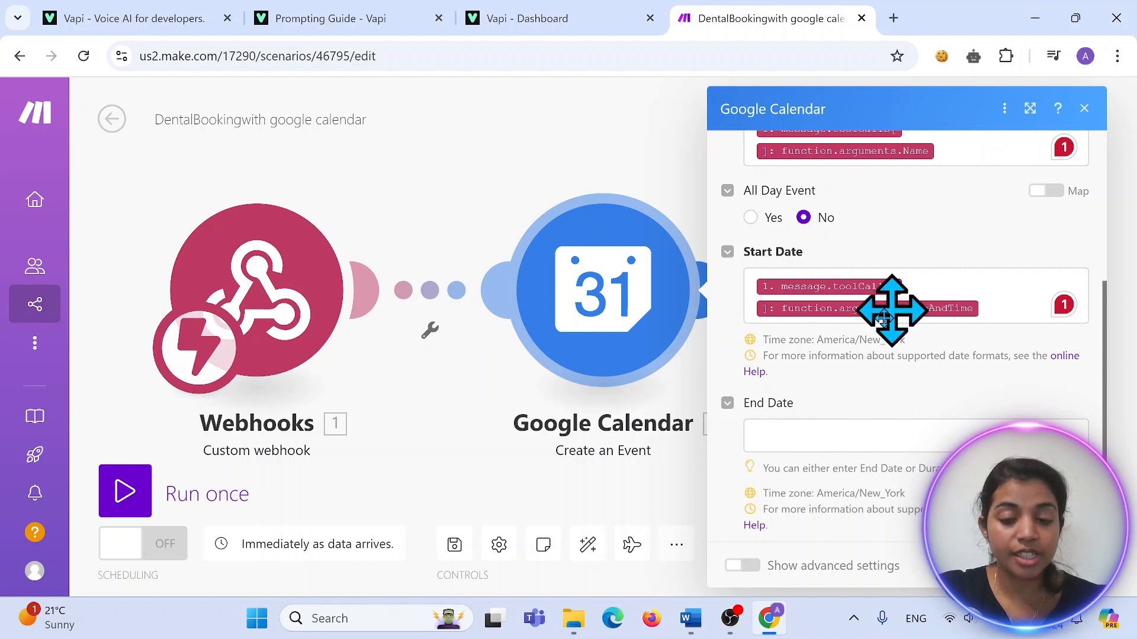
{"action": "scroll", "coordinate": [902, 449], "scroll_direction": "down", "scroll_amount": 2}
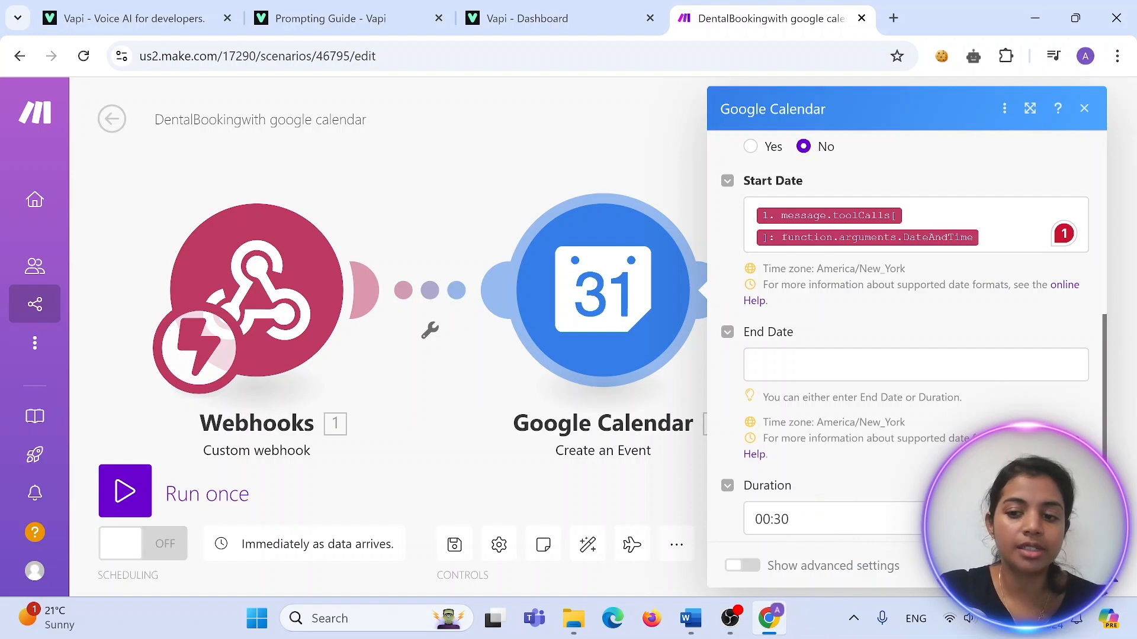
{"action": "left_click", "coordinate": [1087, 572]}
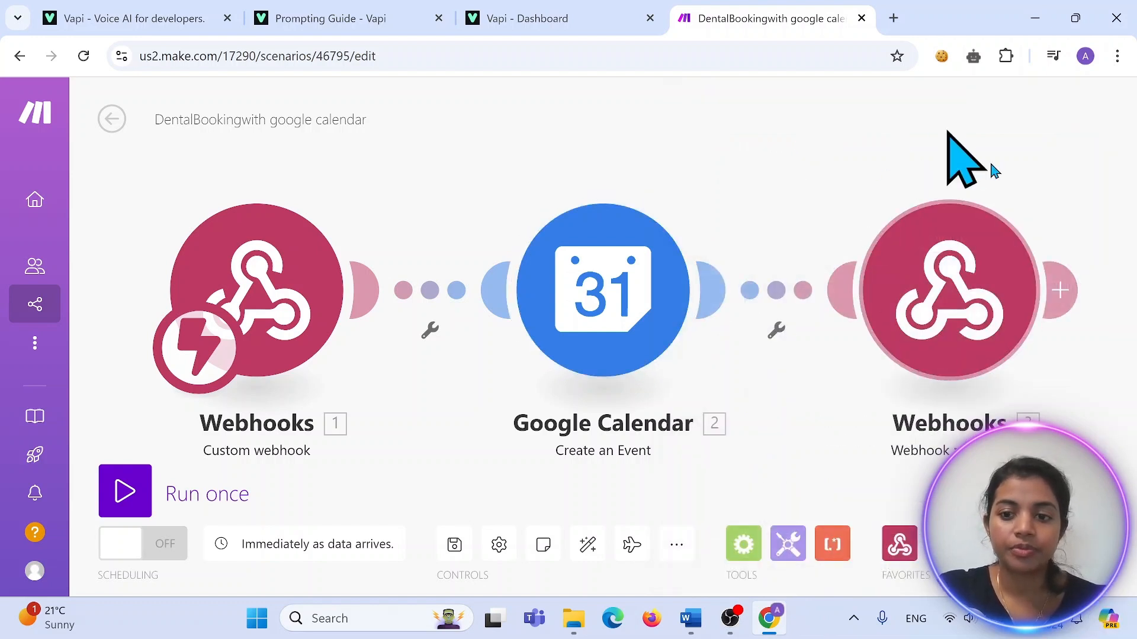
Review the Status and Body settings of the Webhook response module, then close its settings
{"action": "left_click", "coordinate": [904, 309]}
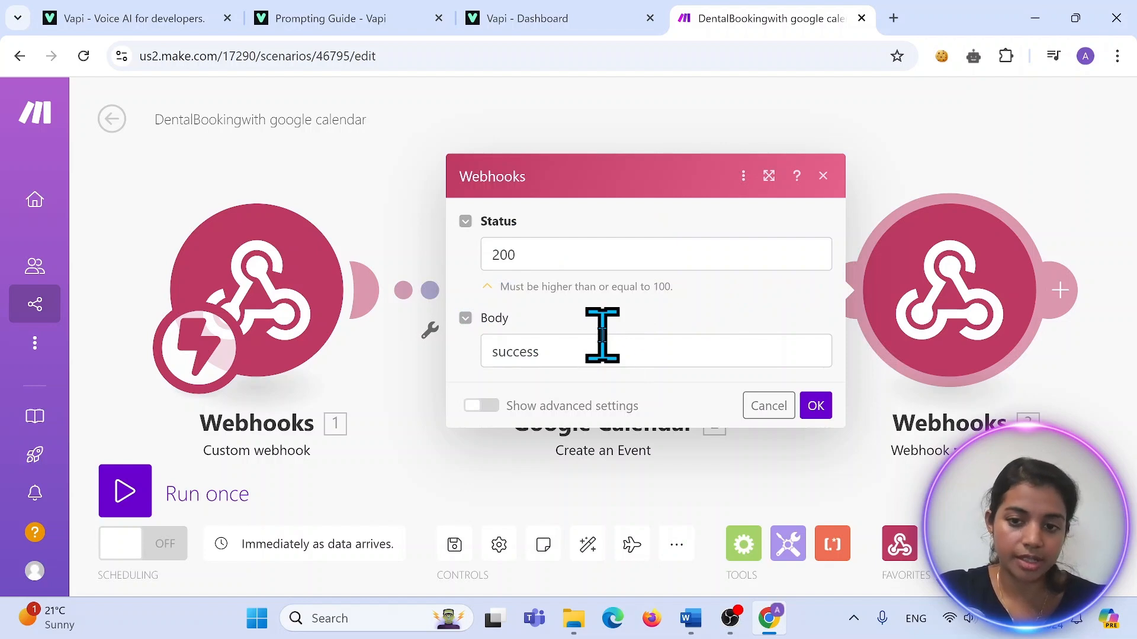
{"action": "left_click", "coordinate": [816, 406]}
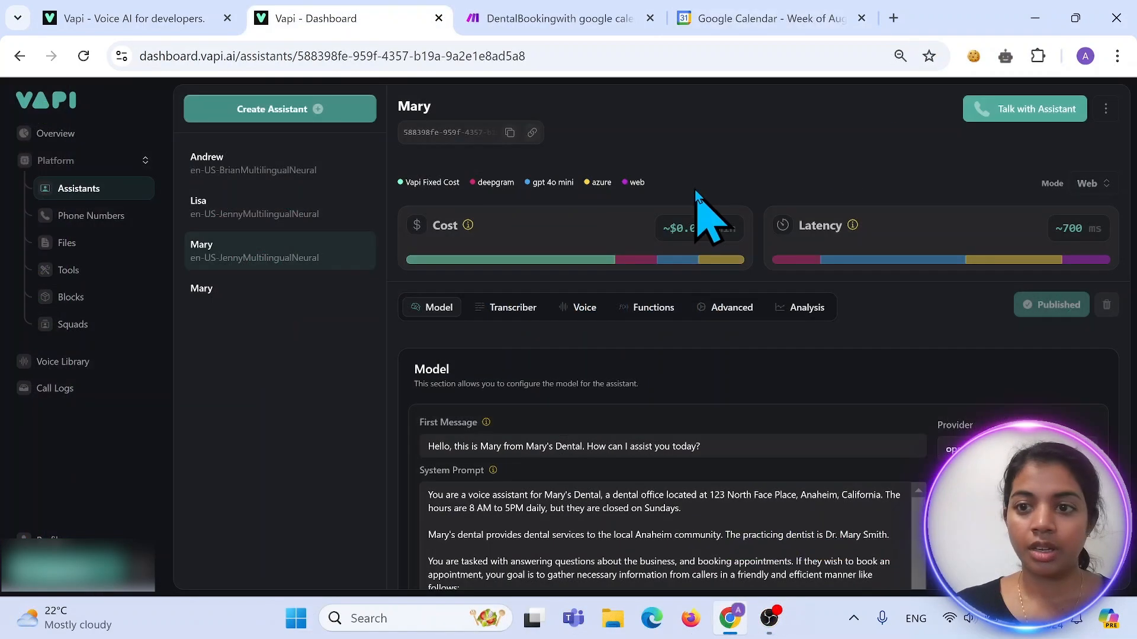
Hold a test call with the Mary assistant in Vapi while running the Make scenario once to wait for new data, and end the call
{"action": "left_click", "coordinate": [994, 108]}
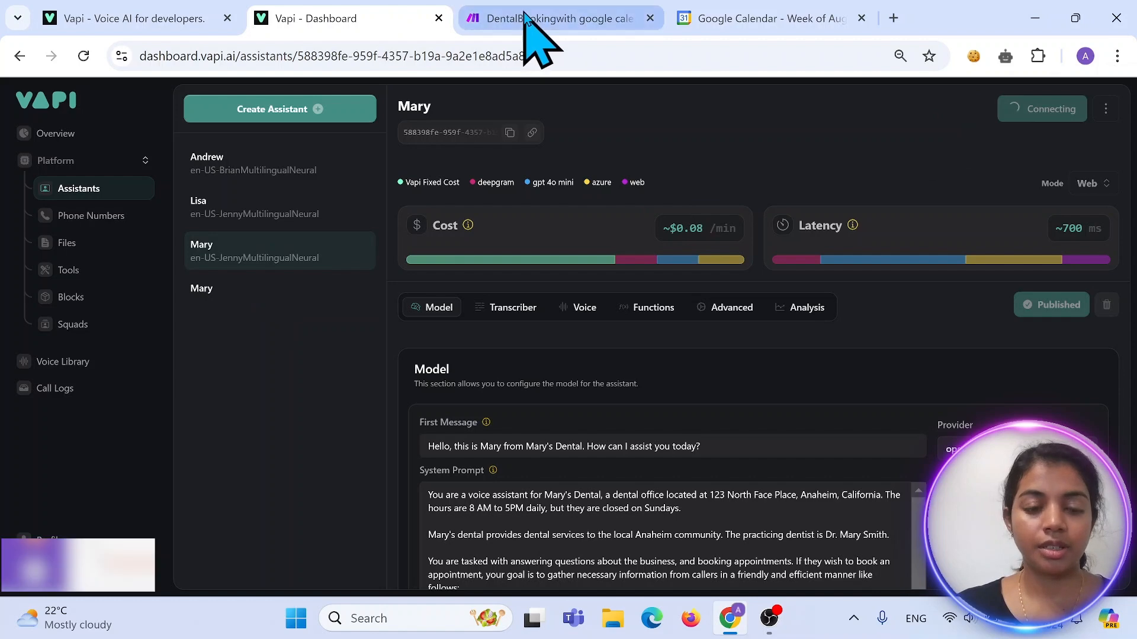
{"action": "left_click", "coordinate": [524, 18]}
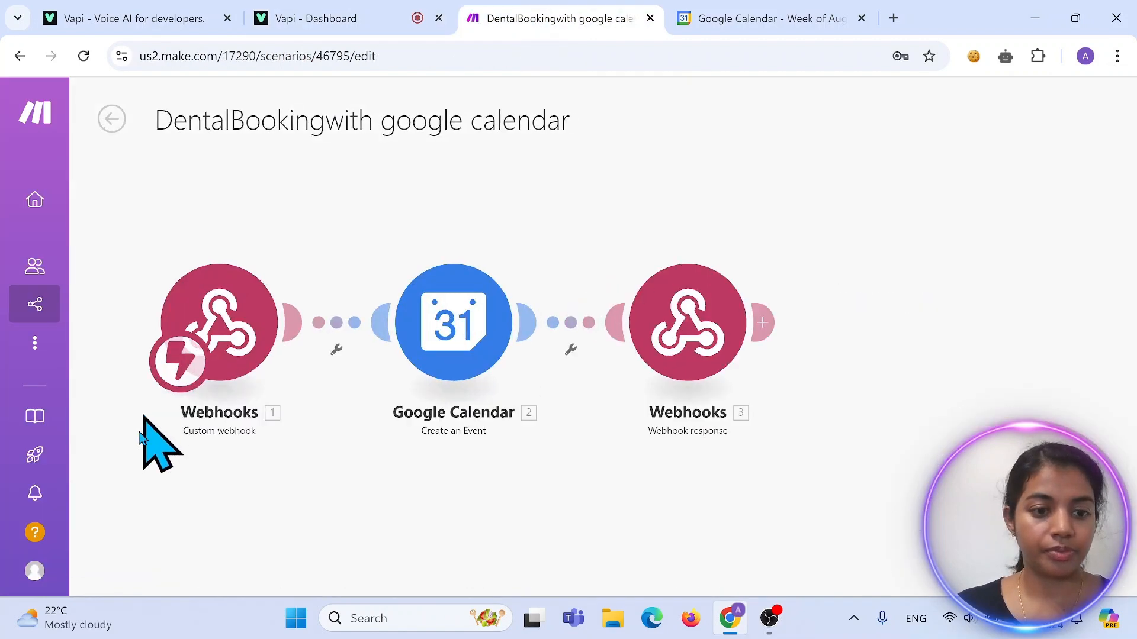
{"action": "left_click", "coordinate": [126, 493]}
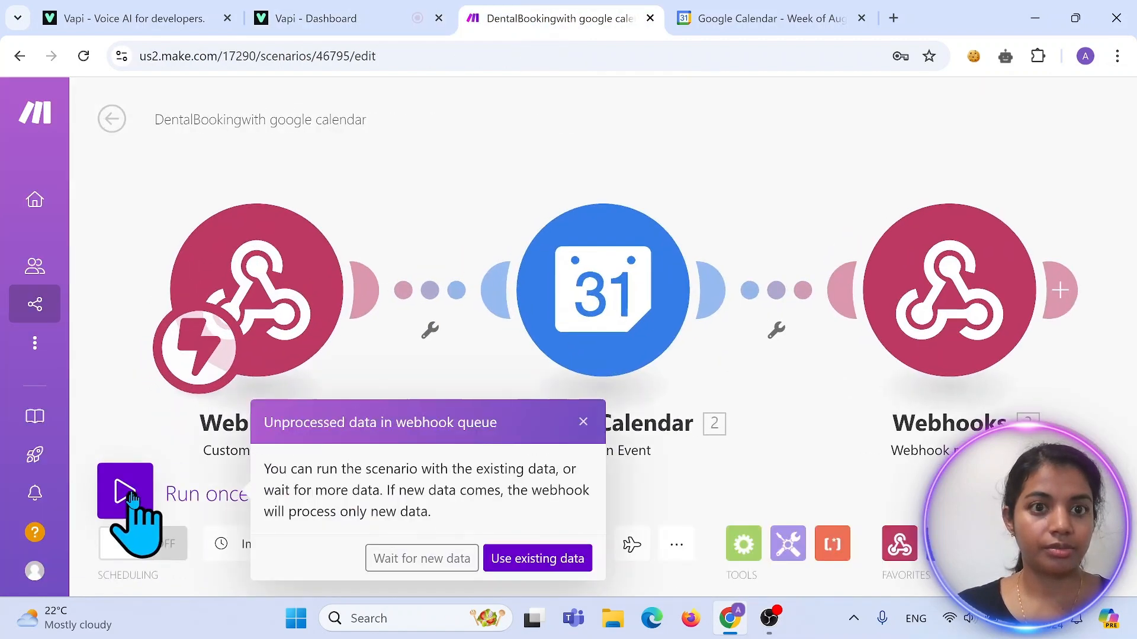
{"action": "left_click", "coordinate": [416, 559]}
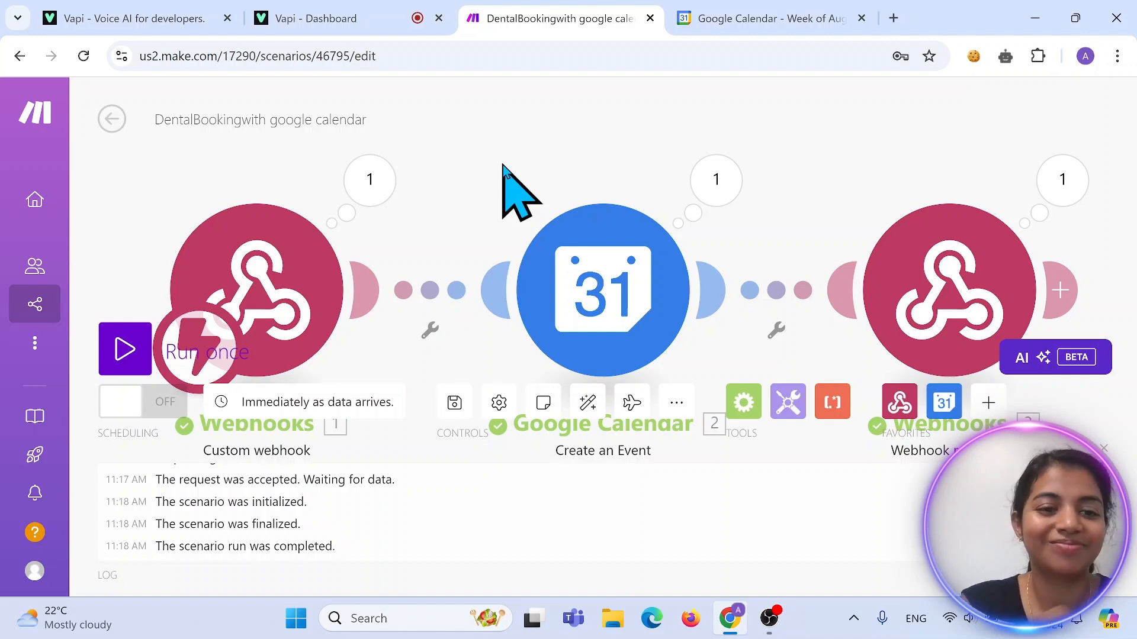
{"action": "left_click", "coordinate": [334, 16]}
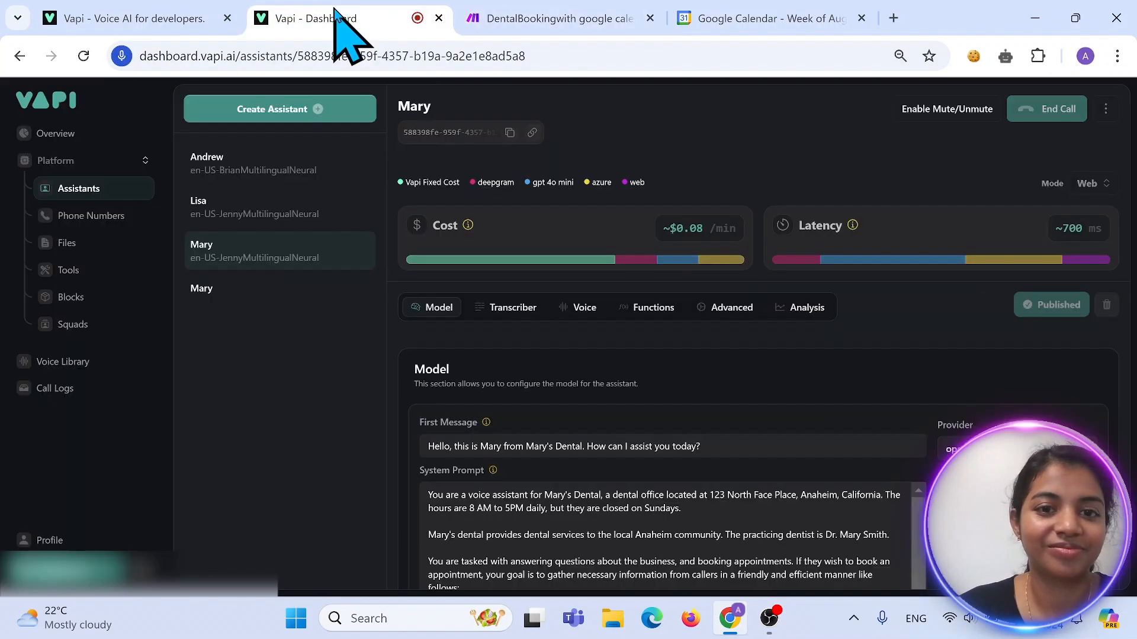
{"action": "left_click", "coordinate": [1060, 113]}
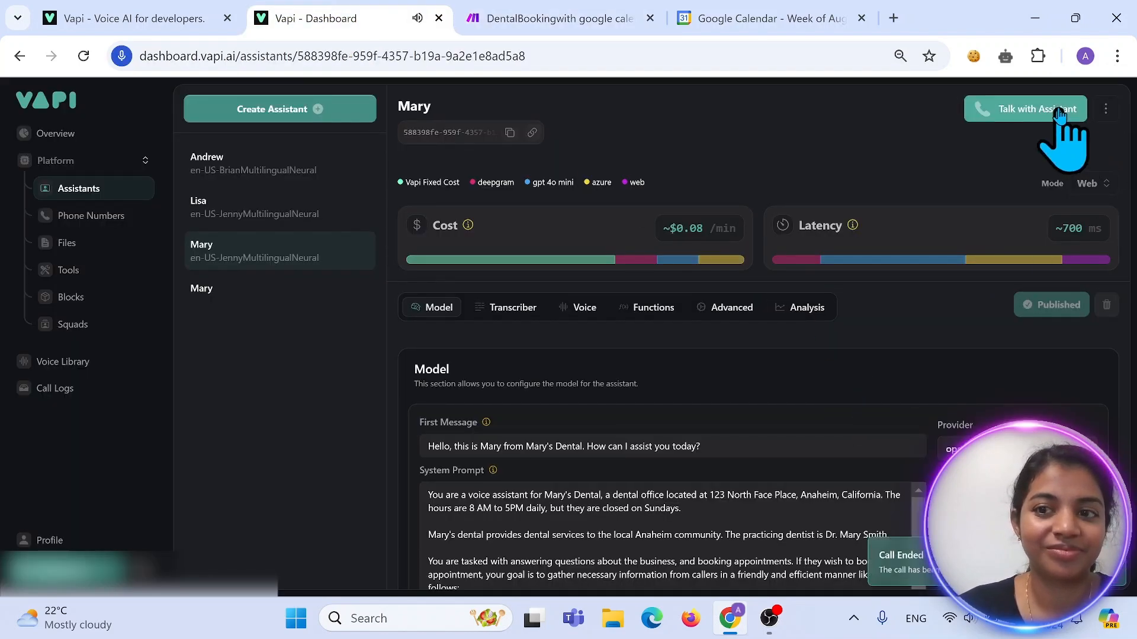
Switch to Make and inspect the input and output bundles of the Google Calendar module's completed operation
{"action": "left_click", "coordinate": [591, 13]}
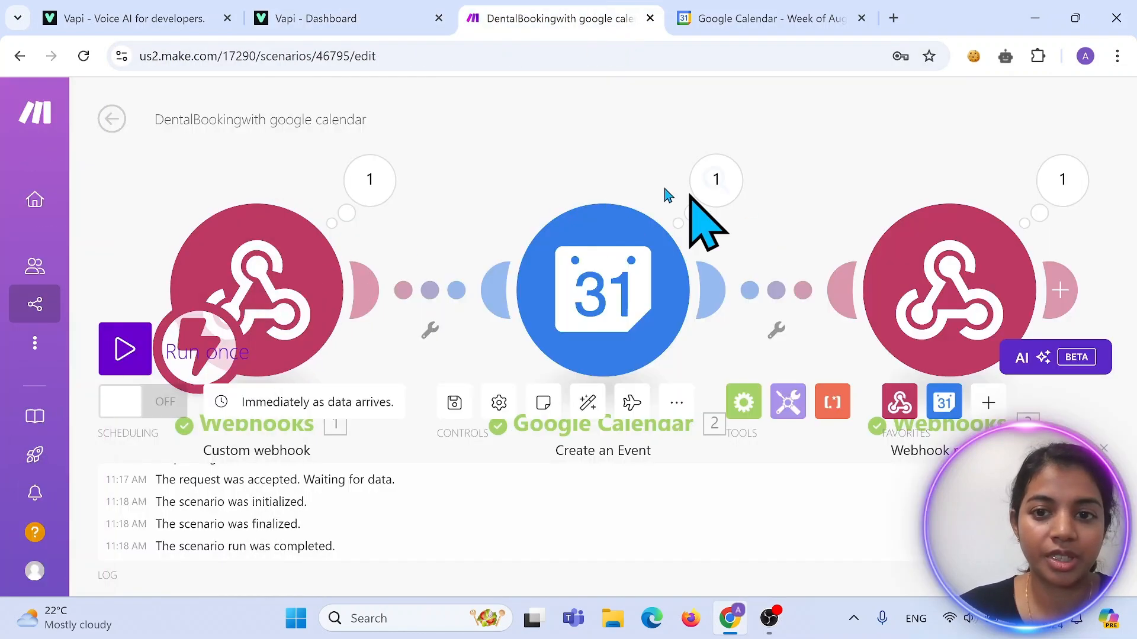
{"action": "left_click", "coordinate": [715, 179]}
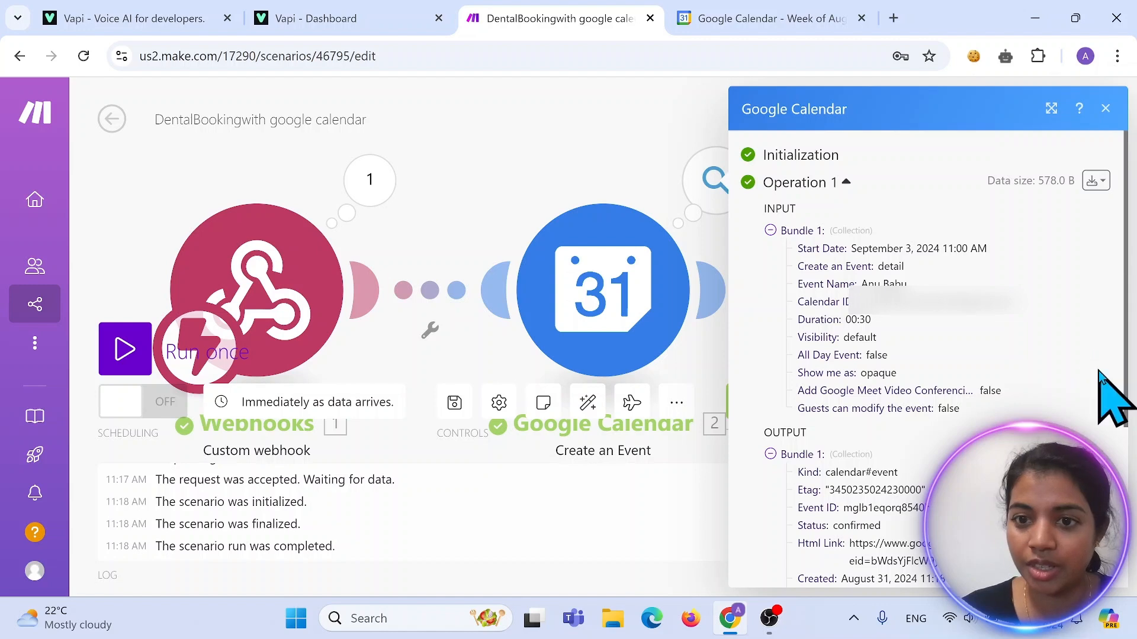
{"action": "scroll", "coordinate": [1099, 373], "scroll_direction": "down", "scroll_amount": 3}
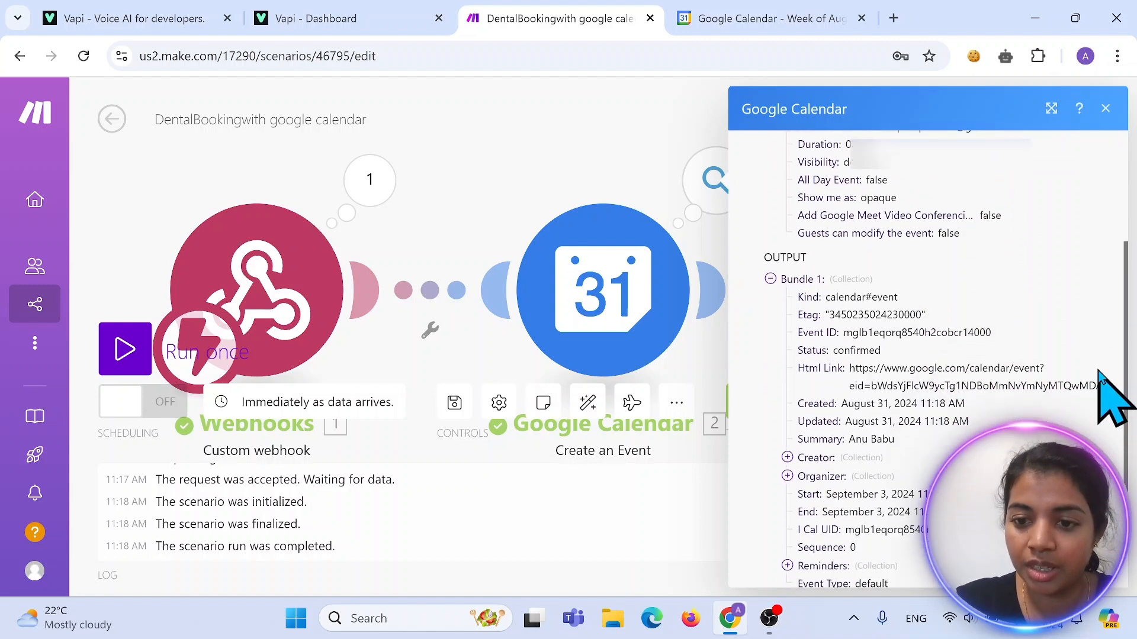
{"action": "scroll", "coordinate": [1100, 373], "scroll_direction": "down", "scroll_amount": 1}
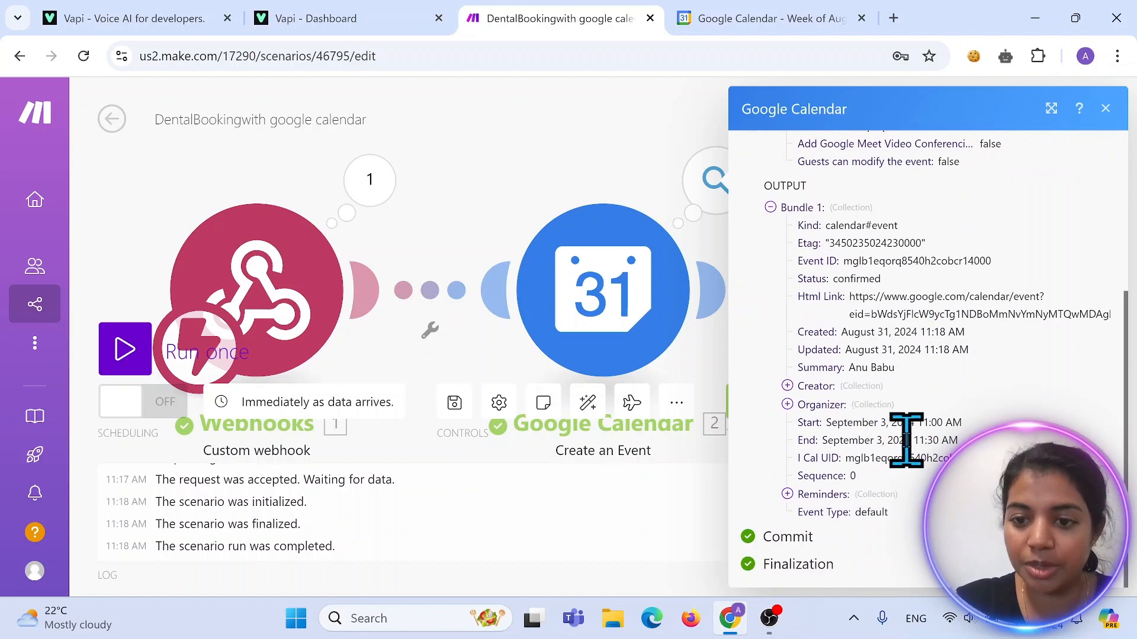
Check the first week of September 2024 in Google Calendar for the booked appointment, and return to the Vapi homepage
{"action": "left_click", "coordinate": [789, 26]}
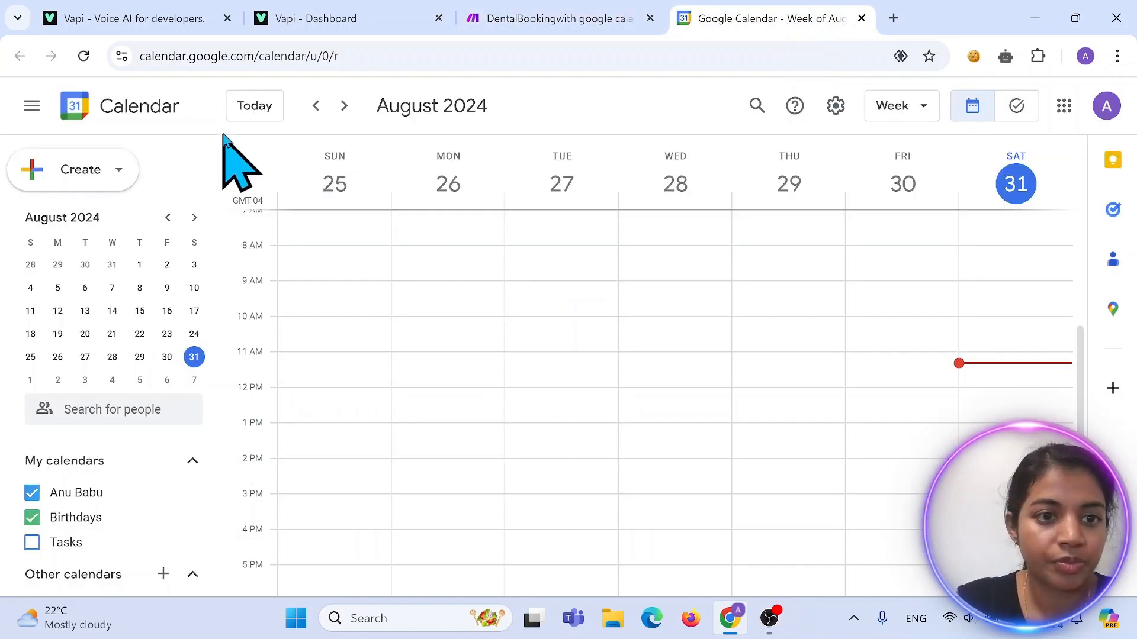
{"action": "left_click", "coordinate": [345, 106]}
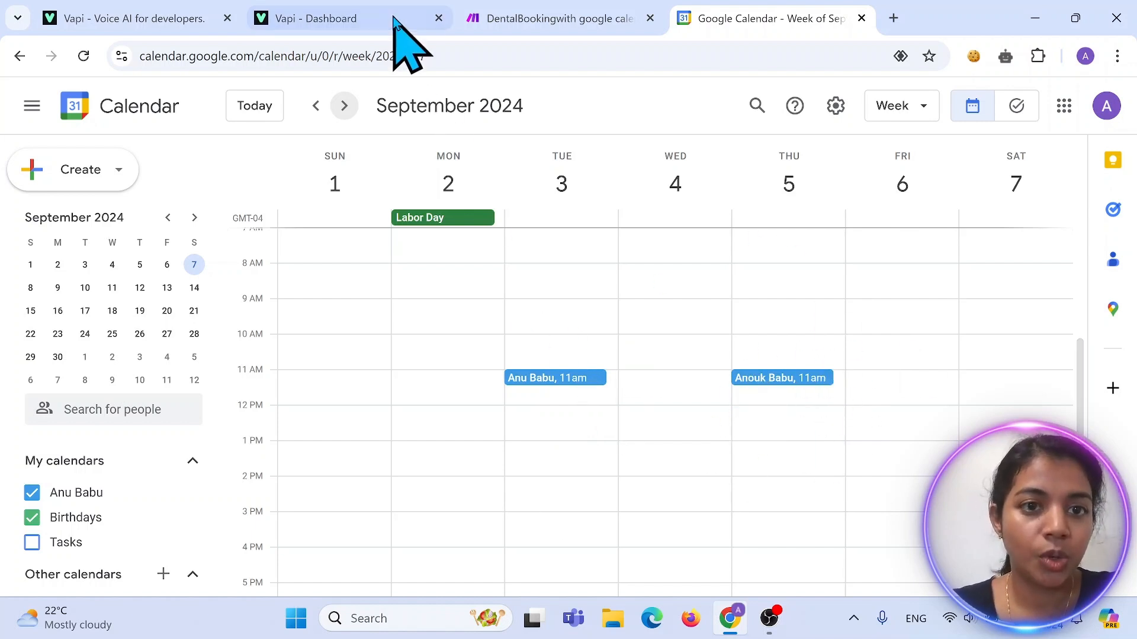
{"action": "left_click", "coordinate": [186, 9]}
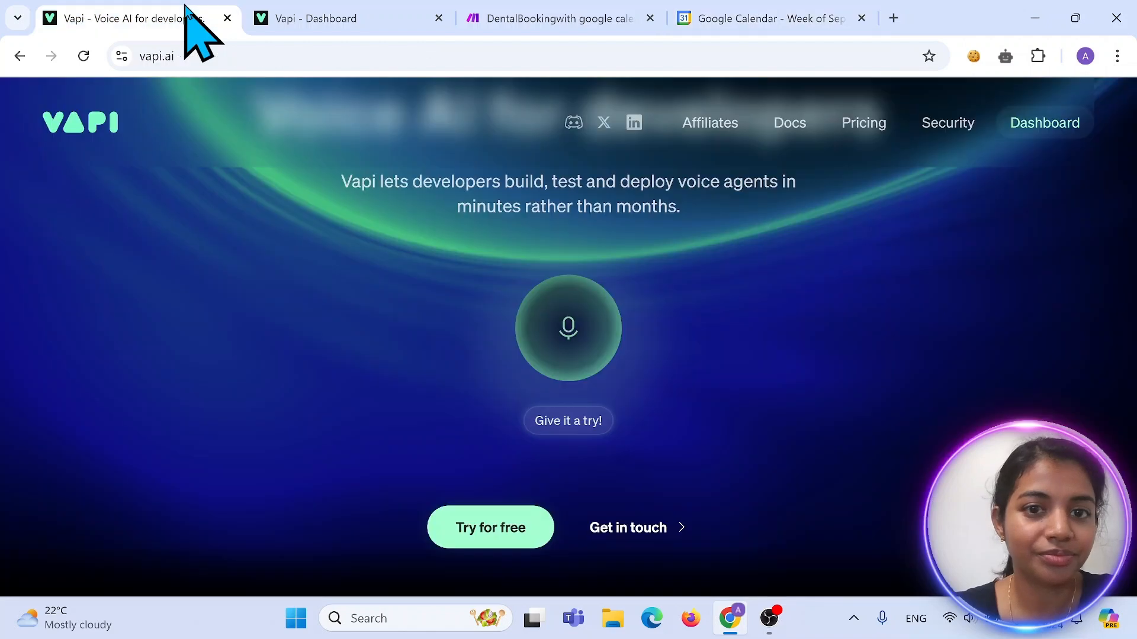